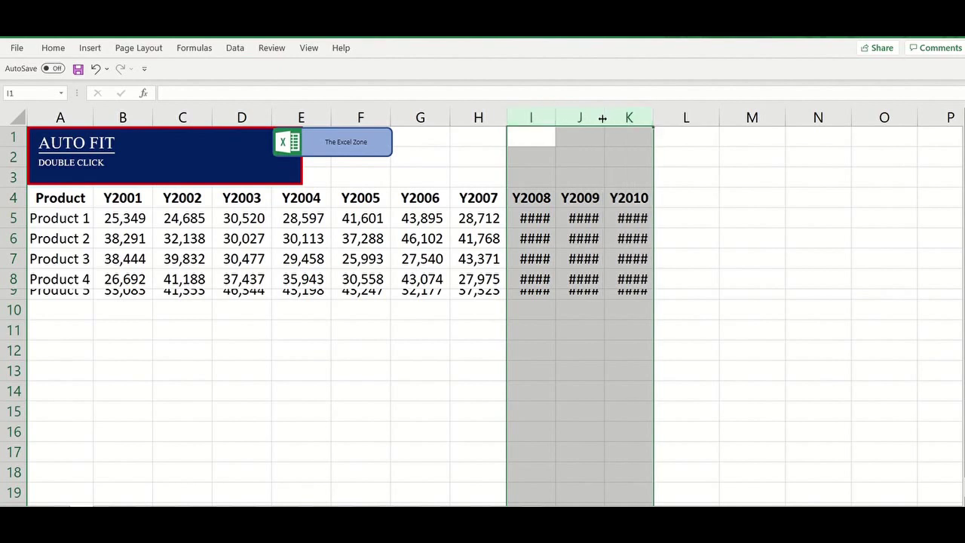
- AutoFit the widths of columns I to K and the height of row 9
left_click(602, 119)
double_click(602, 118)
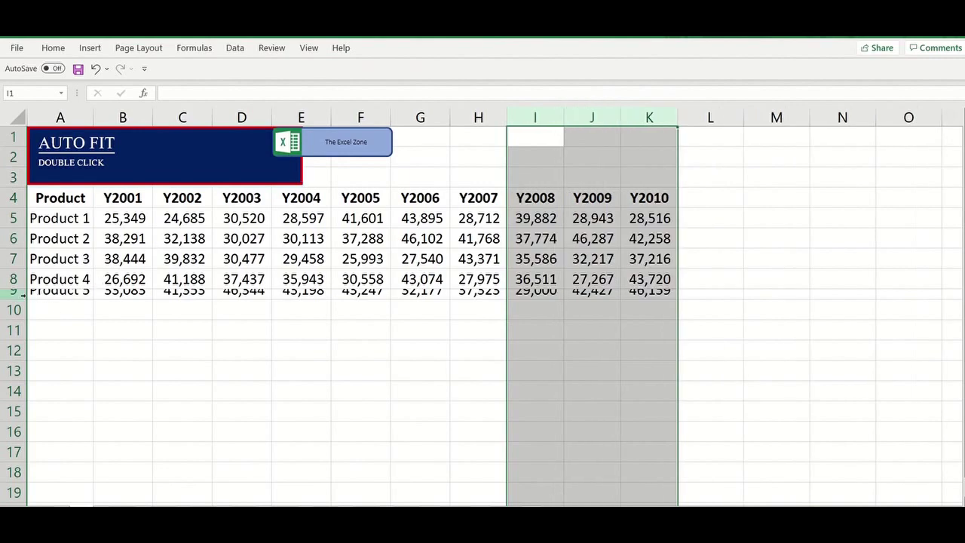
left_click(13, 293)
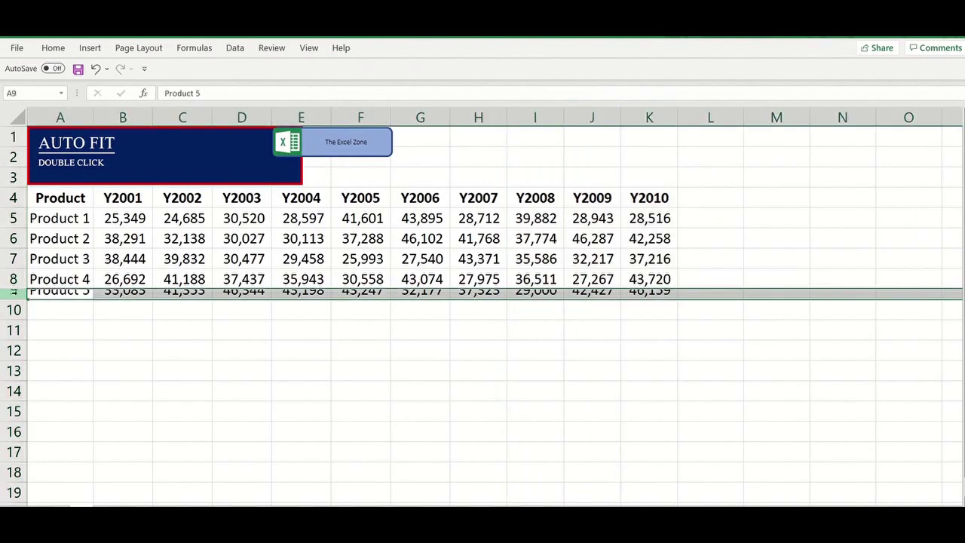
double_click(18, 299)
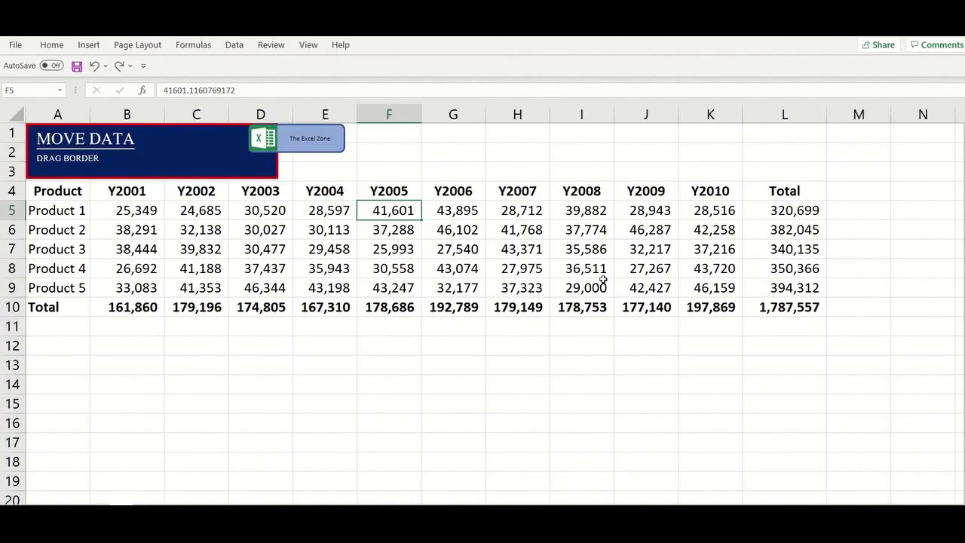
- Try moving the Product 1 values for Y2005 and Y2006 from F5:G5 to F2:G2, and undo the move
key("shift+Right")
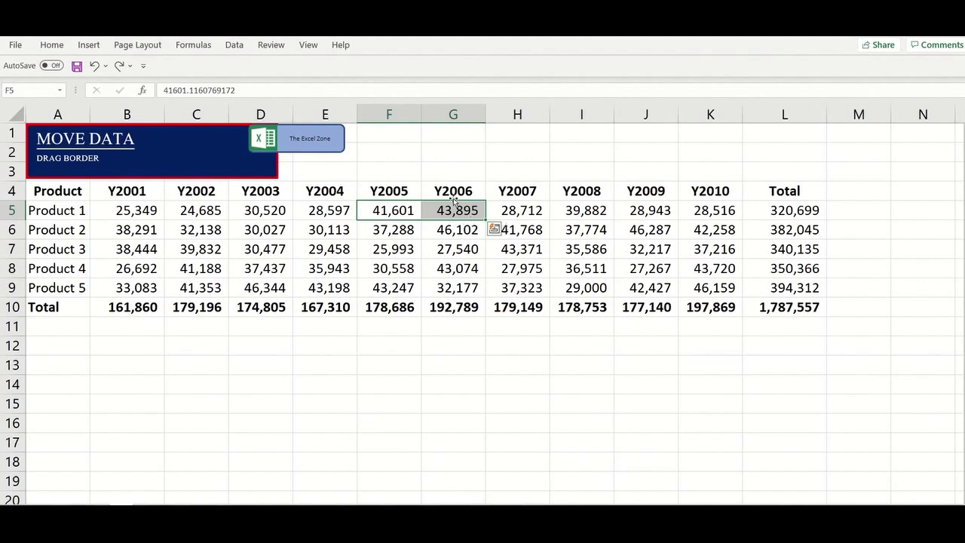
left_click_drag(455, 199, 456, 145)
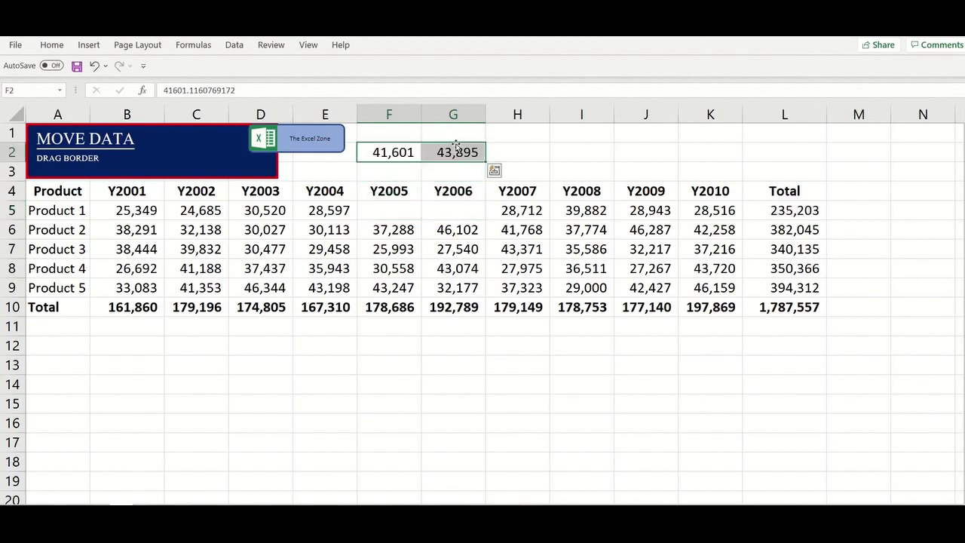
key("ctrl+z")
- Try moving the entire Y2006 column from column G to column N, and undo the move
key("Right")
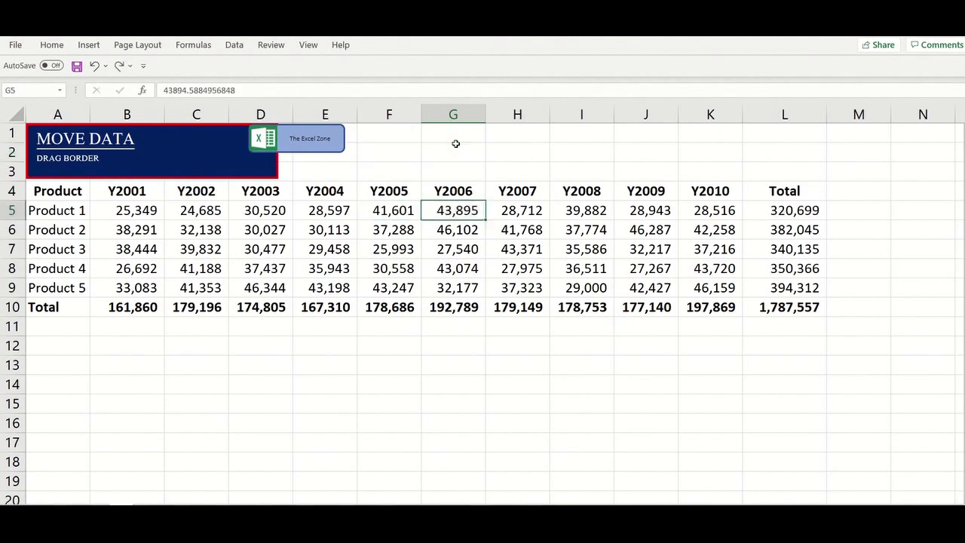
key("ctrl+space")
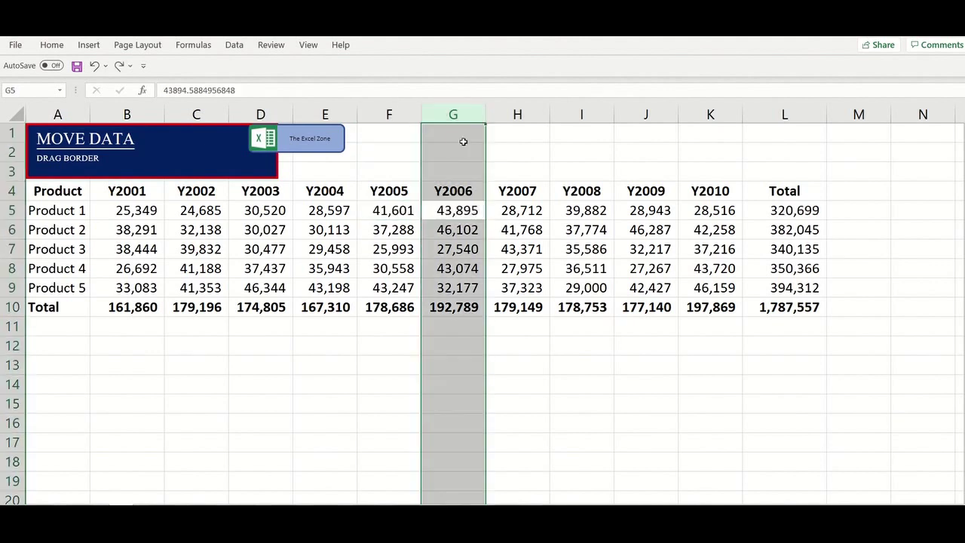
left_click_drag(486, 150, 906, 165)
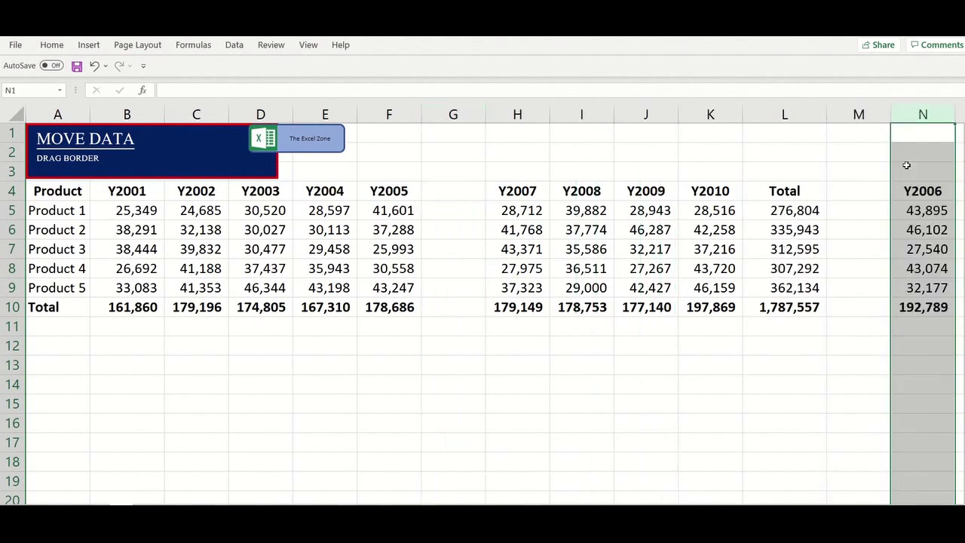
key("ctrl+z")
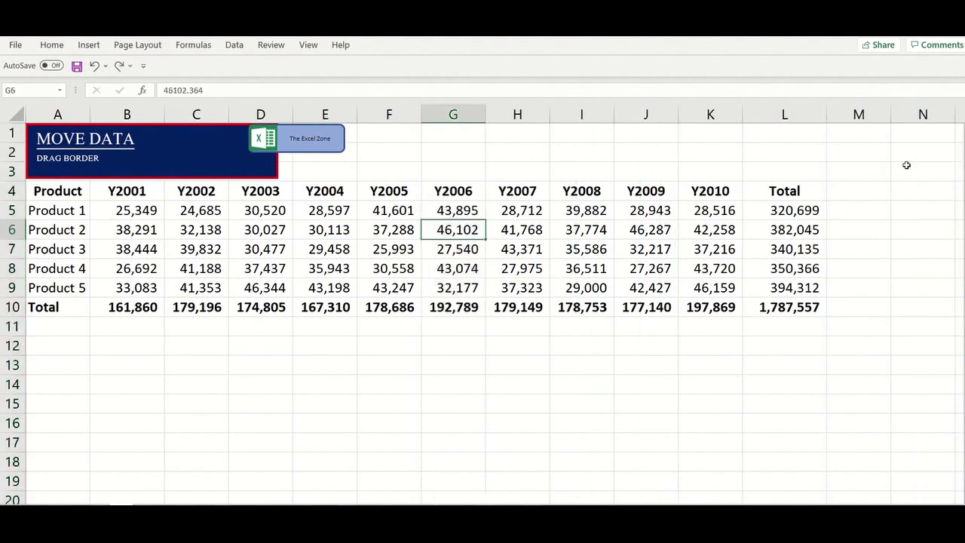
- Move the entire Product 2 row from row 6 to the empty area below the Total row
key("shift+space")
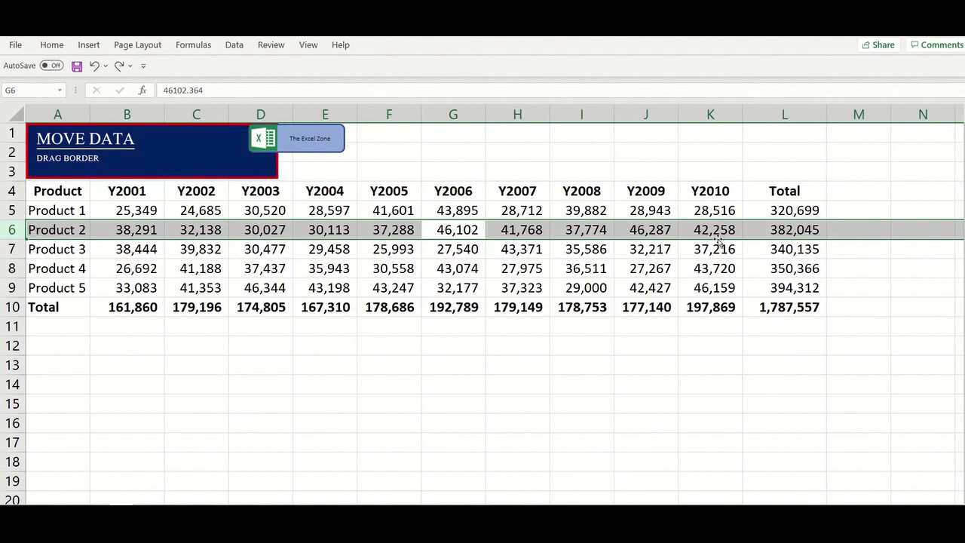
left_click_drag(718, 240, 733, 359)
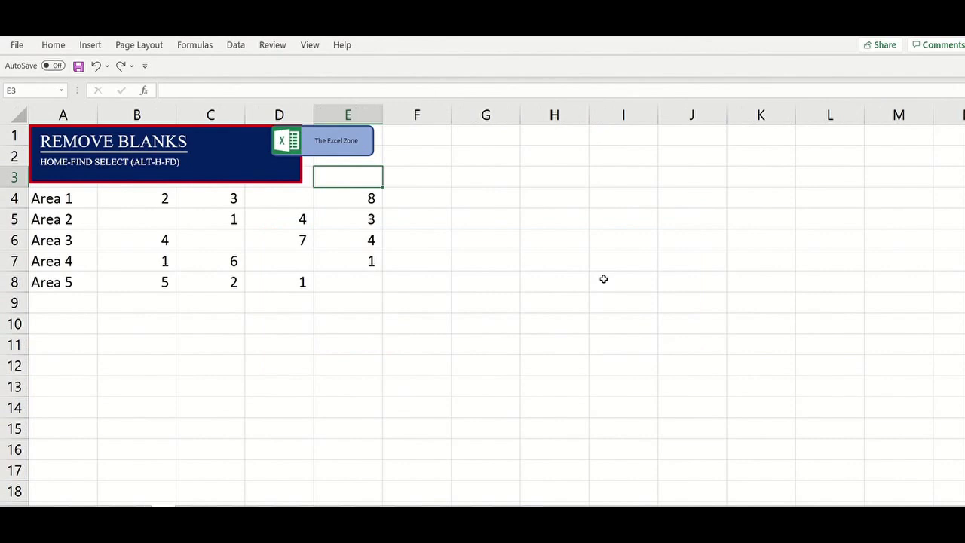
- Select only the blank cells within the range A4:E8 using Go To Special with the Blanks option
key("Down")
key("ctrl+shift+Down")
key("shift+Down")
key("shift+Left")
key("shift+Left")
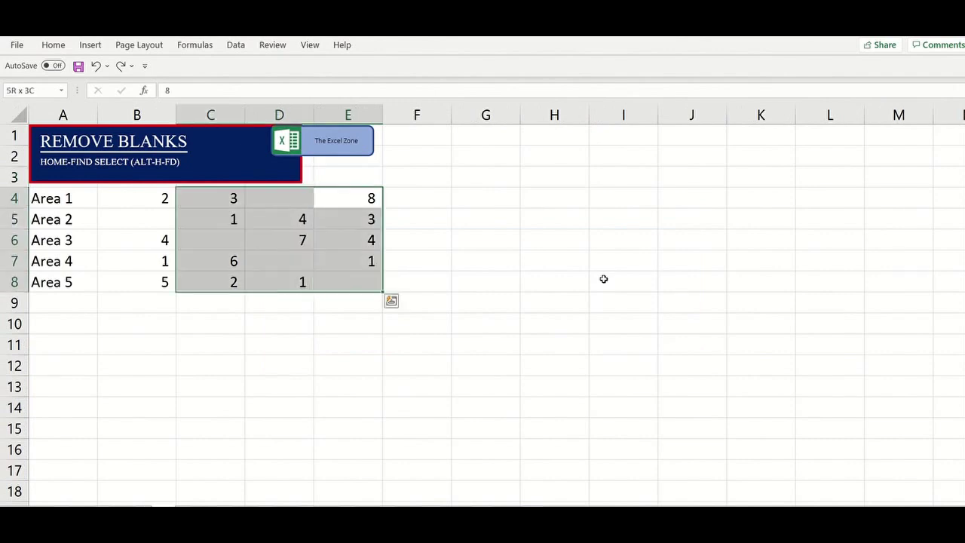
key("shift+Left")
key("shift+Left")
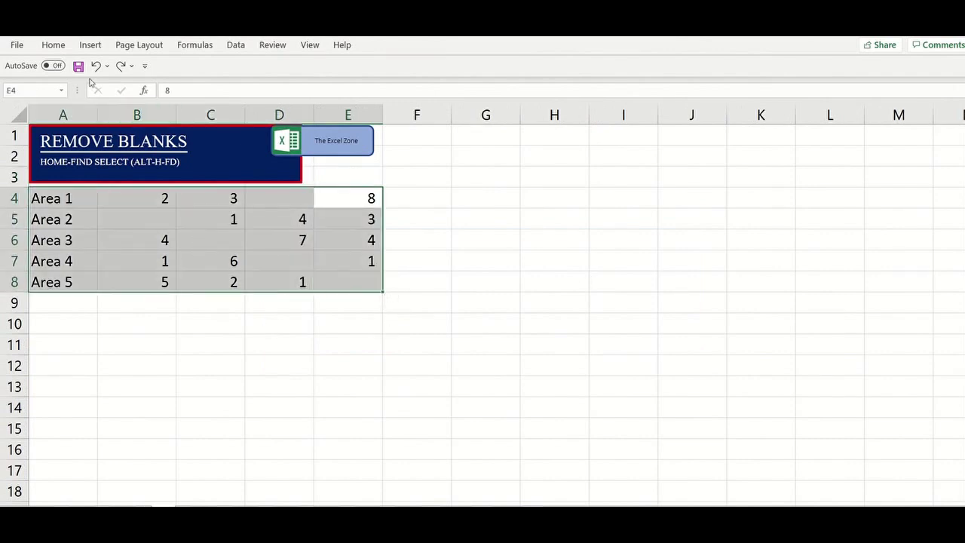
left_click(54, 45)
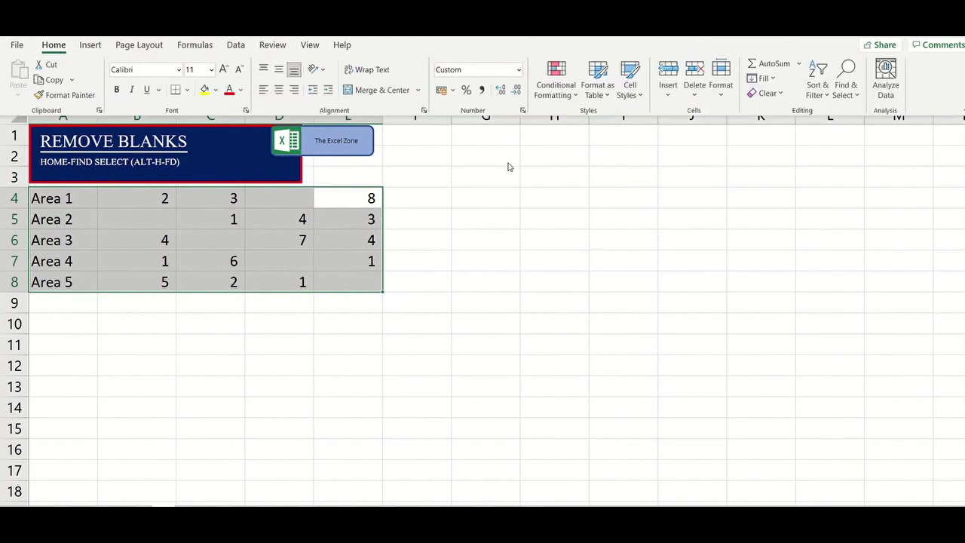
left_click(847, 95)
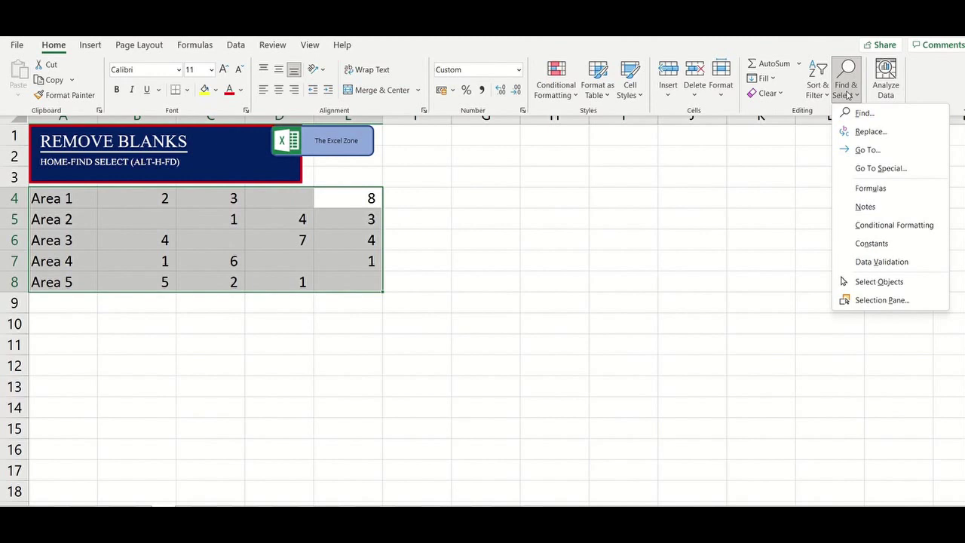
key("s")
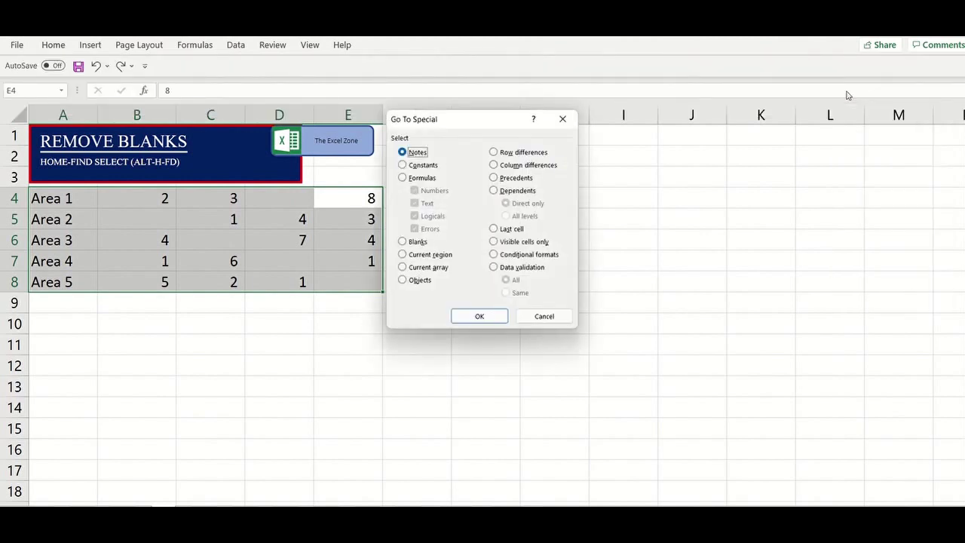
key("k")
key("Return")
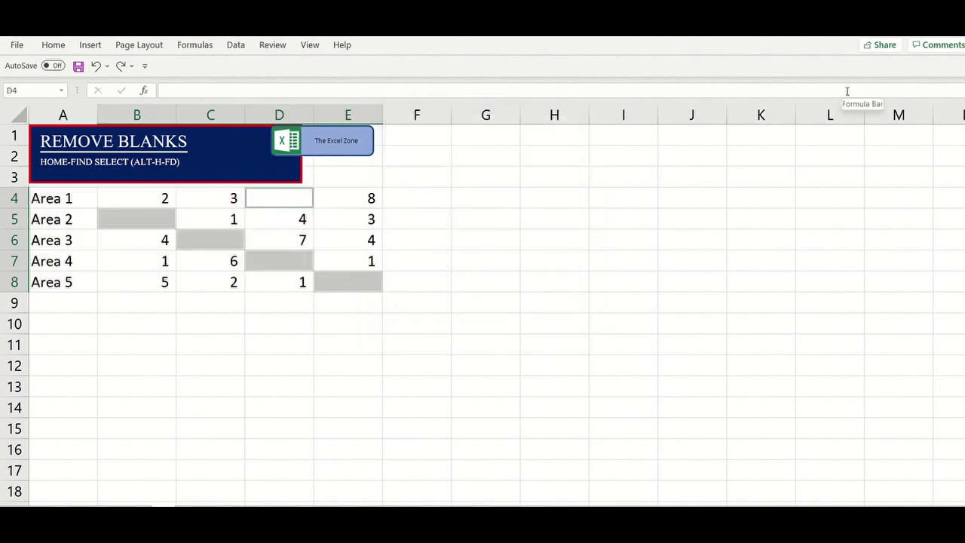
- Delete the selected blank cells with the Shift cells left option
right_click(369, 285)
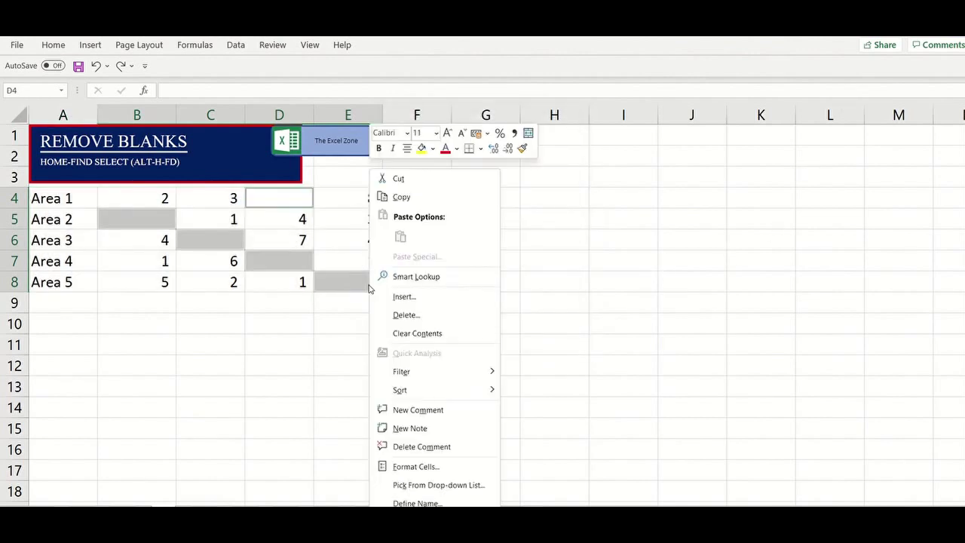
left_click(412, 316)
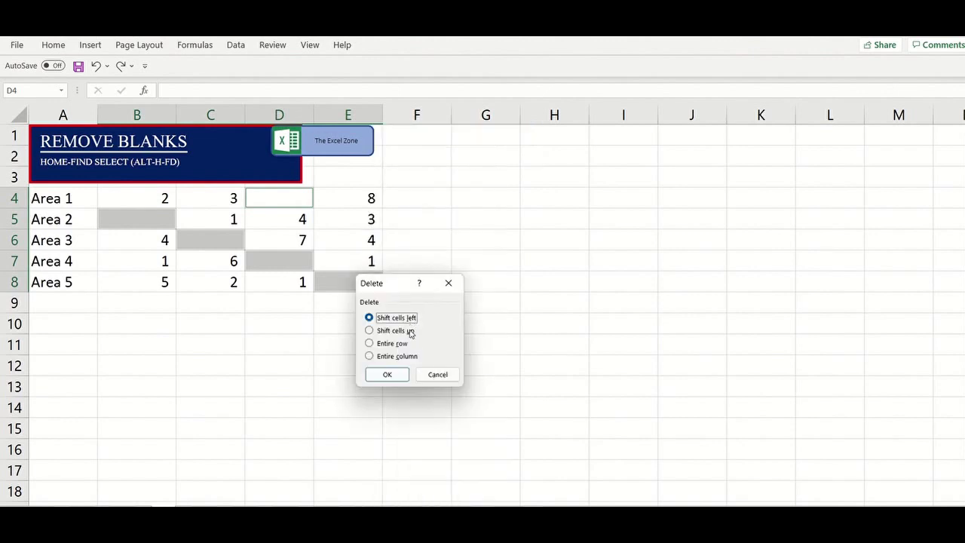
left_click(400, 370)
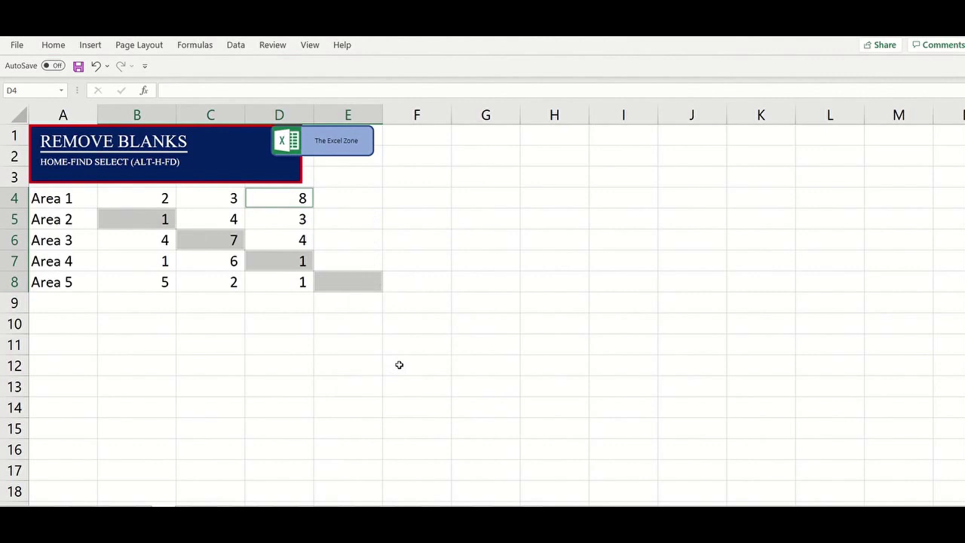
left_click(333, 329)
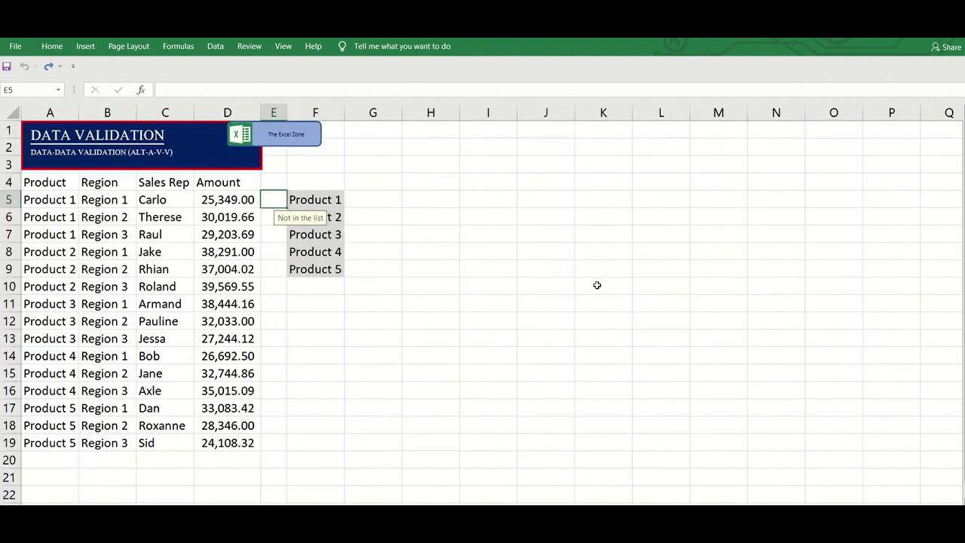
- Start a Data Validation rule for the product entries in A5:A19 that allows a List
key("Left")
key("Left")
key("Left")
key("Left")
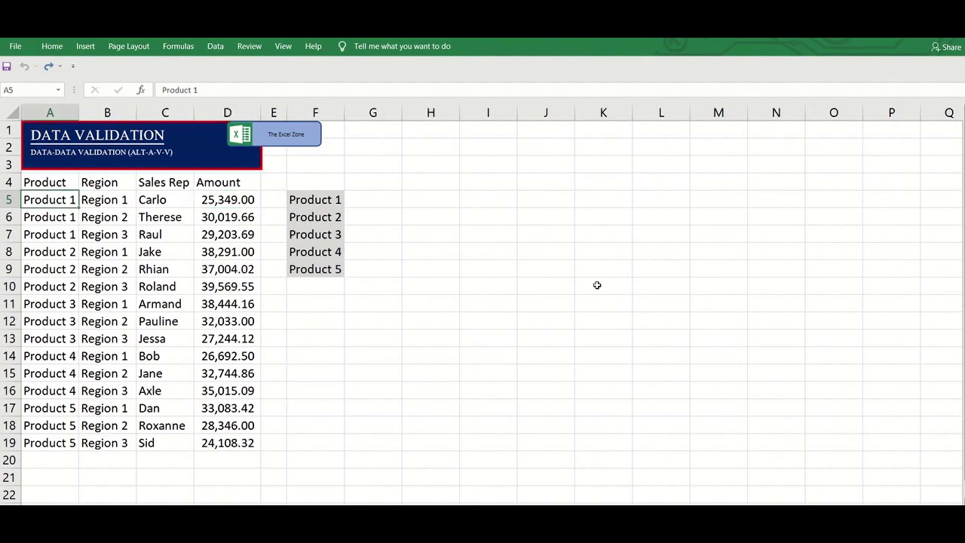
key("ctrl+shift+Down")
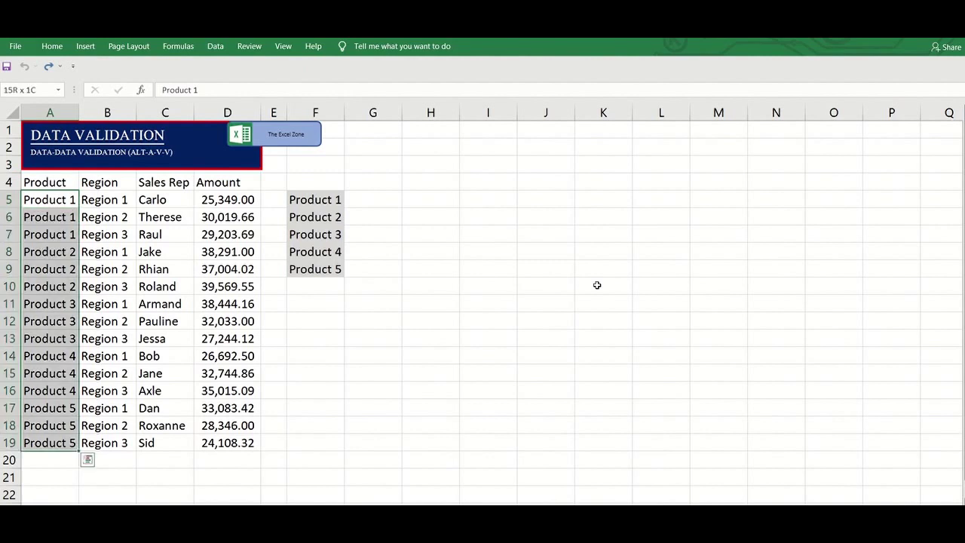
left_click(213, 48)
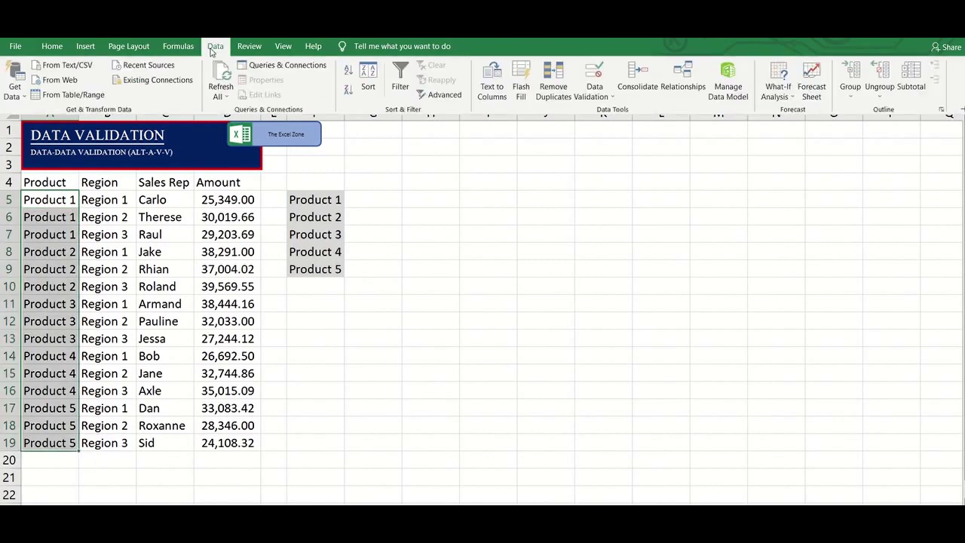
left_click(593, 97)
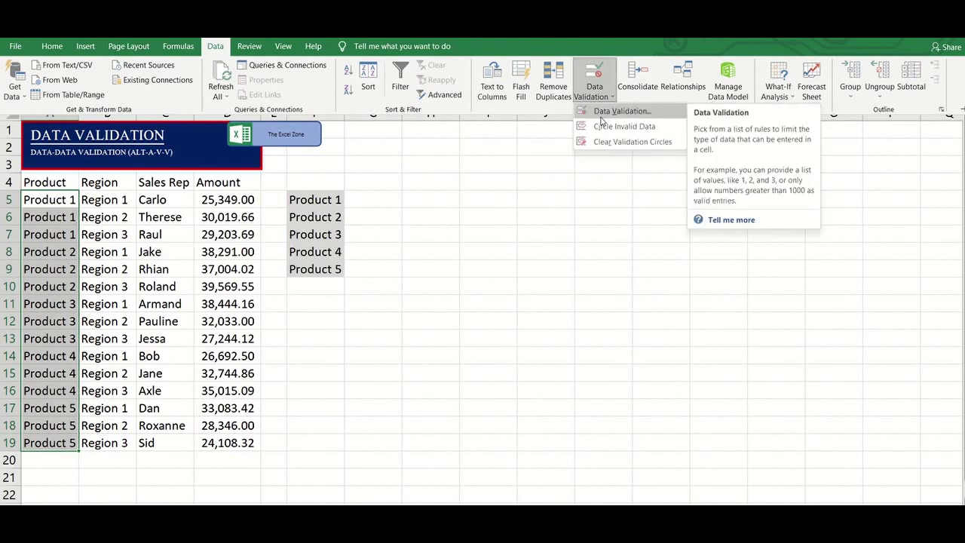
left_click(600, 116)
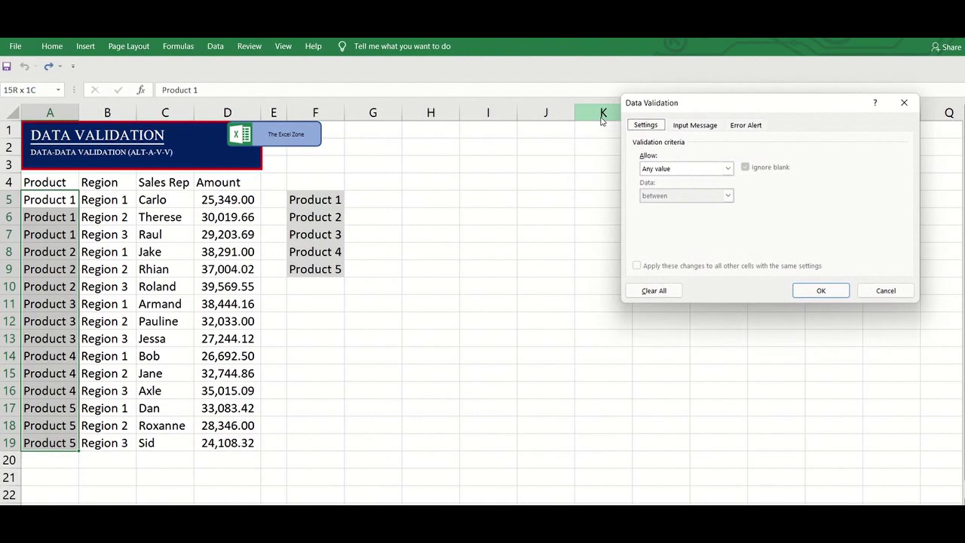
left_click(706, 172)
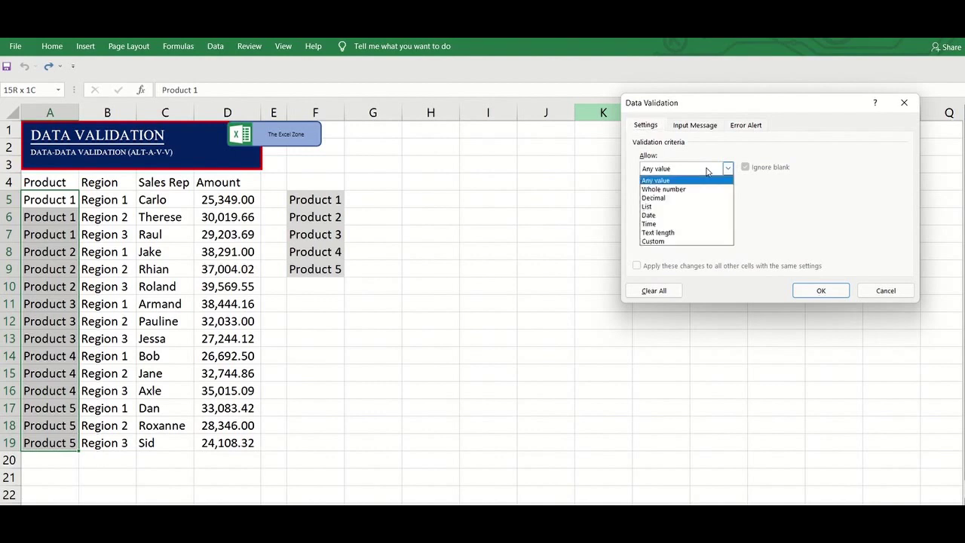
left_click(681, 210)
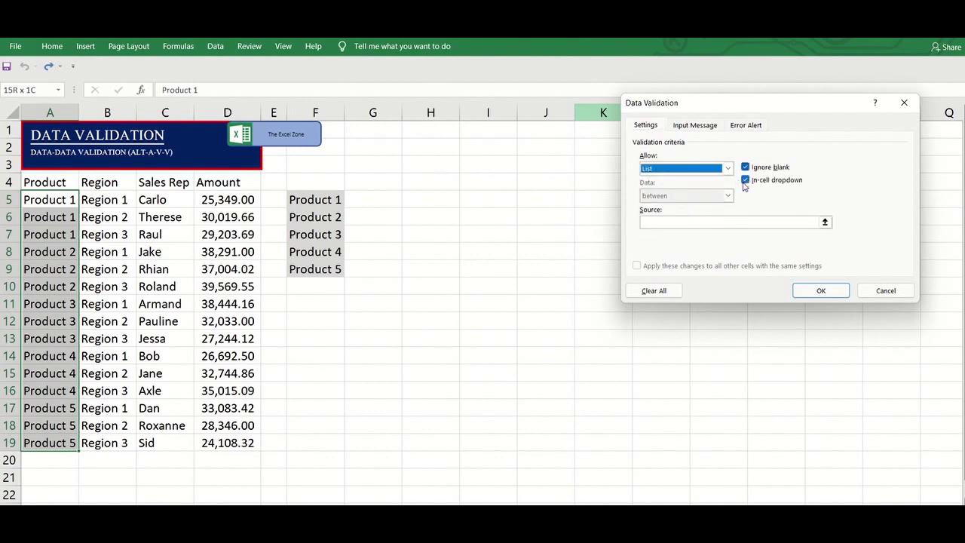
- Set the validation list source to =$F$5:$F$9 and apply the rule
left_click(711, 221)
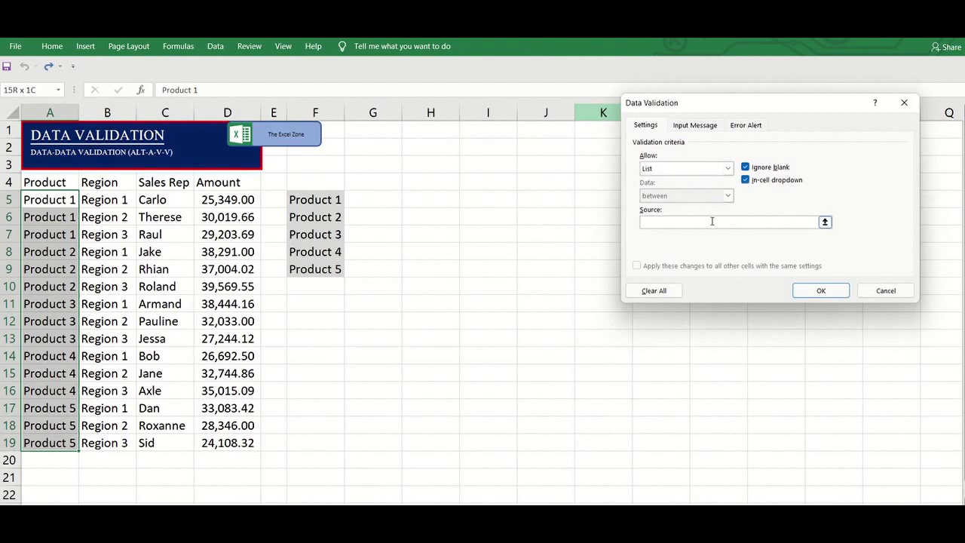
left_click(321, 200)
key("ctrl+shift+Down")
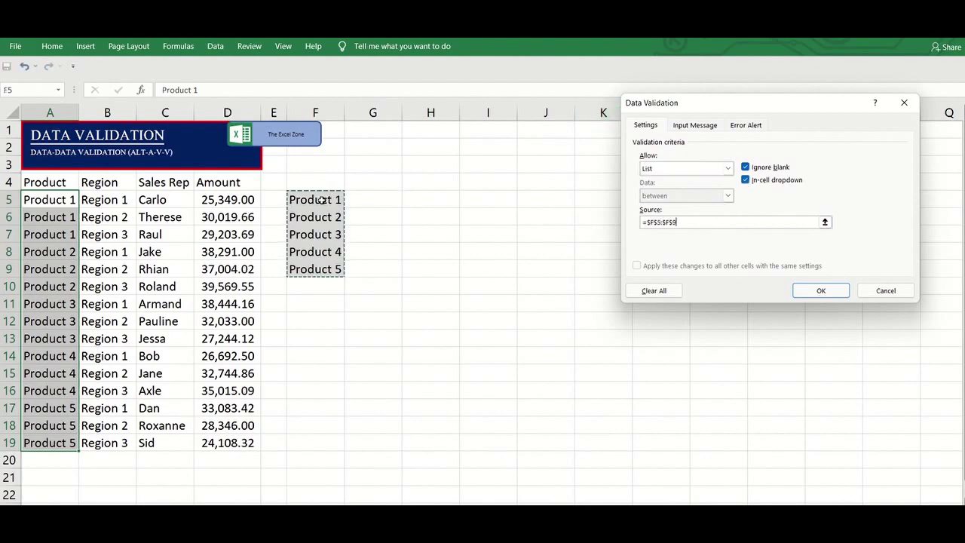
key("Return")
- Open the validation dropdown in cell A8 to check the allowed product choices, and close it without choosing one
key("Down")
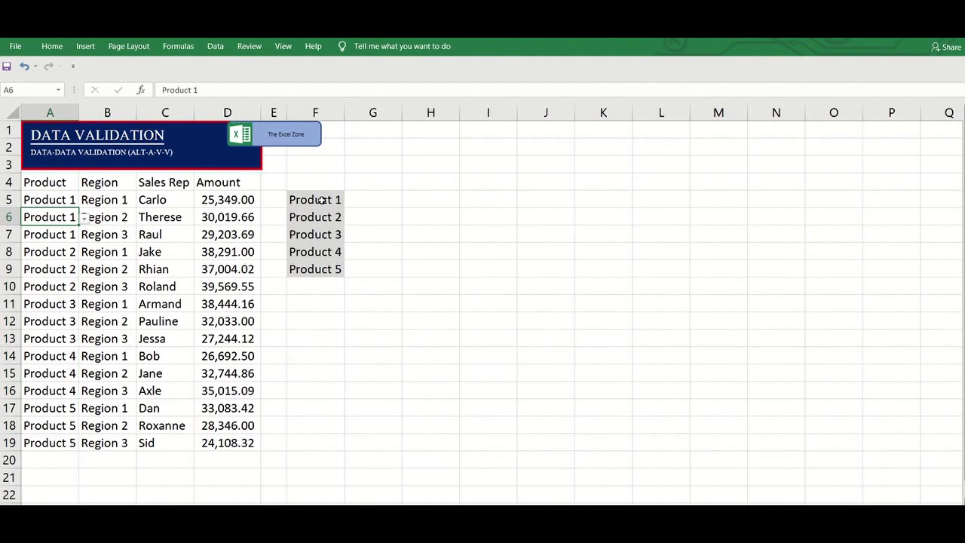
key("Down")
key("Down")
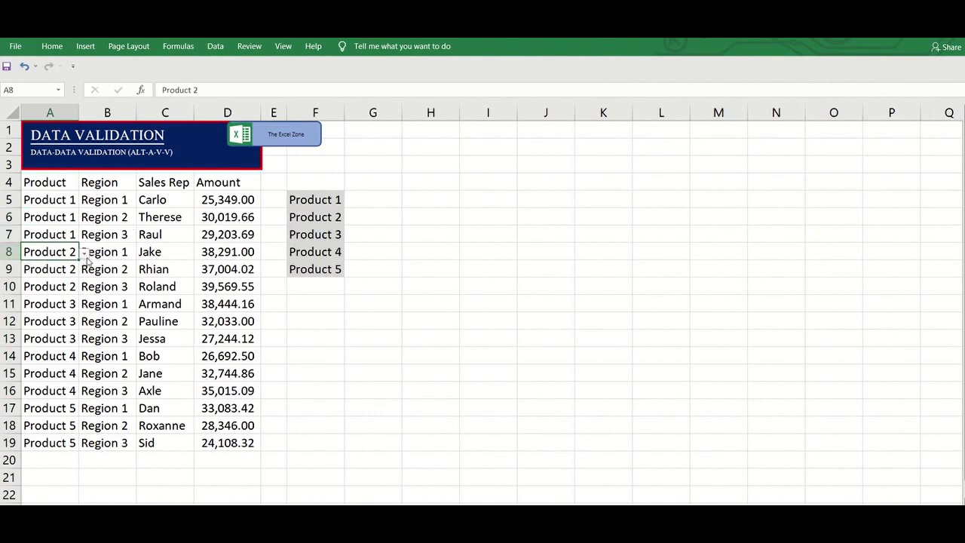
left_click(86, 254)
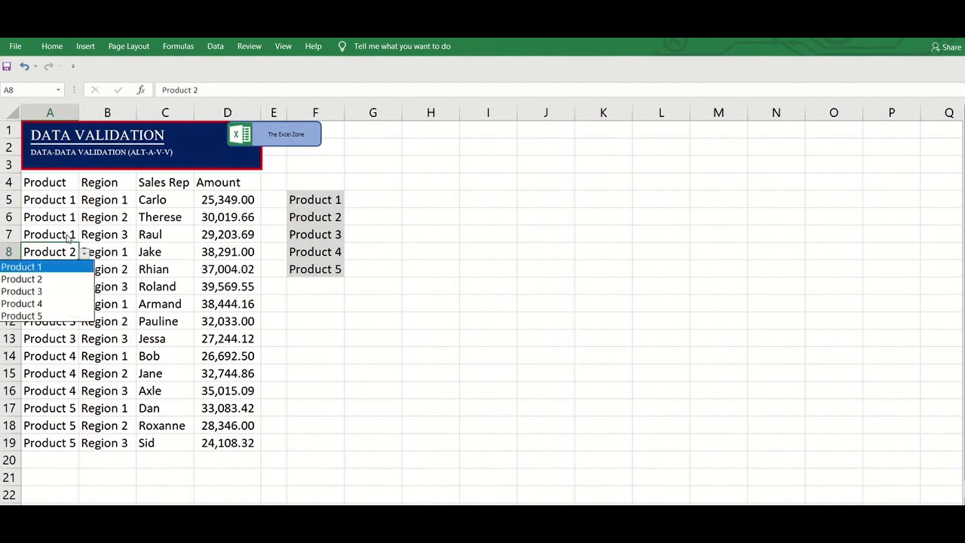
key("Escape")
- Try to enter Product in cell A8 to test the list validation, and discard the entry
type("Product")
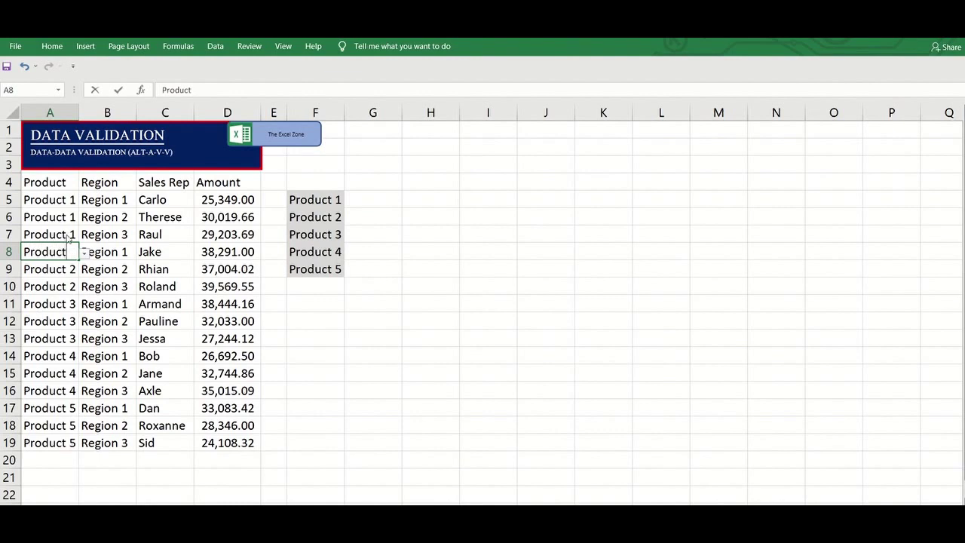
key("Return")
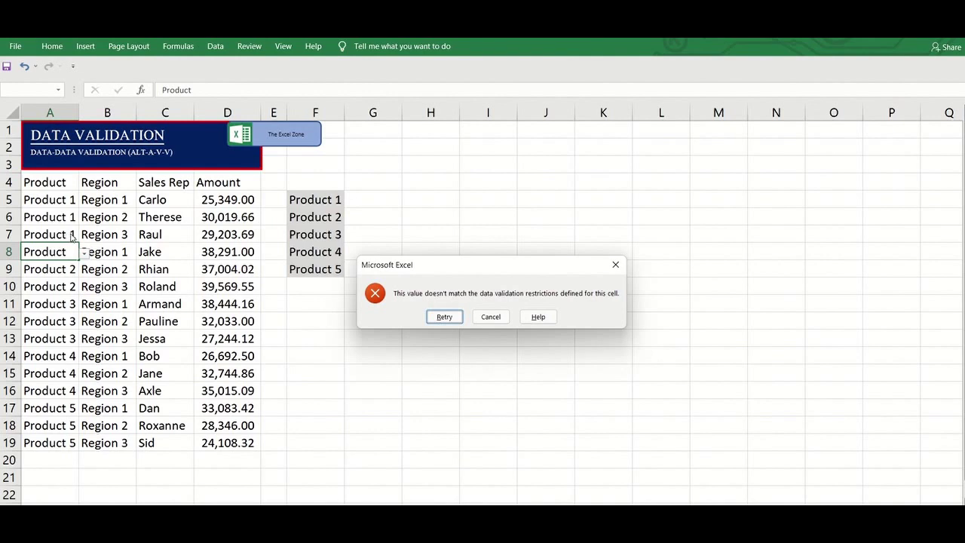
key("Escape")
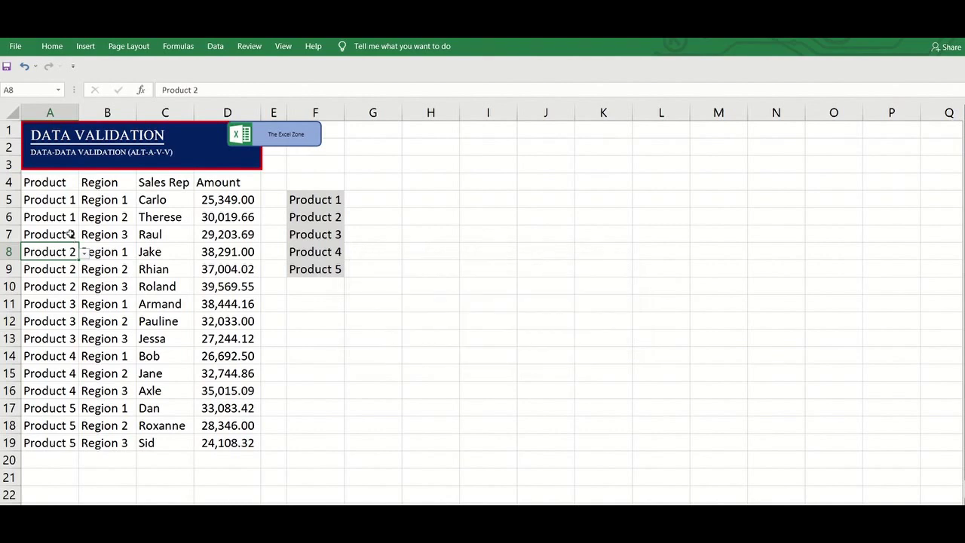
- Undo the list validation rule and reselect the product entries in A5:A19
key("ctrl+Up")
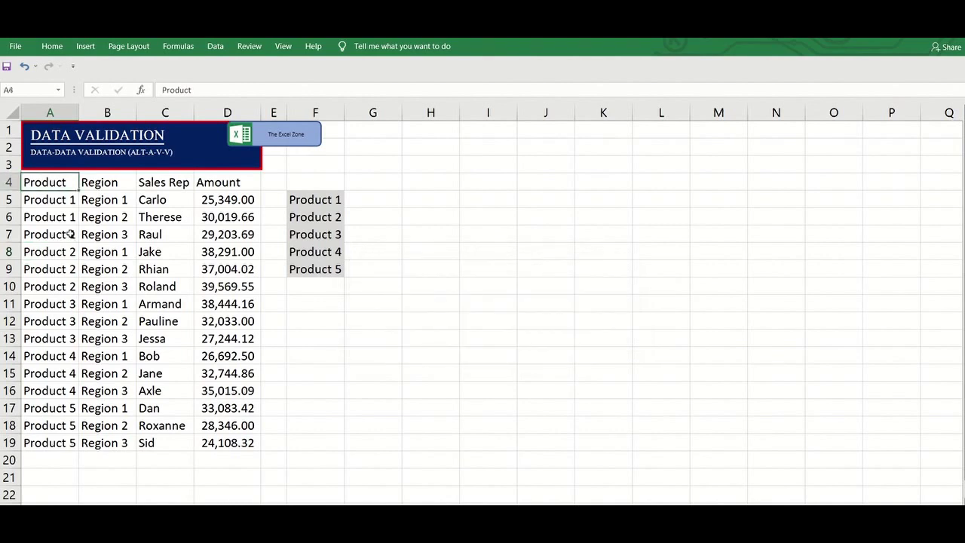
key("ctrl+z")
key("Down")
key("ctrl+shift+Down")
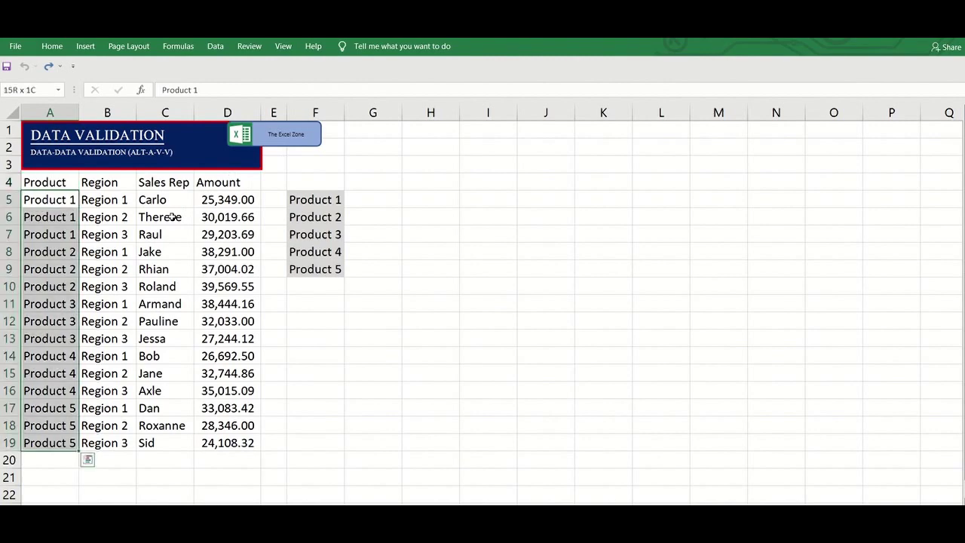
- Apply a Data Validation rule to A5:A19 that allows only a Text length equal to 9
key("alt+a")
key("v")
key("v")
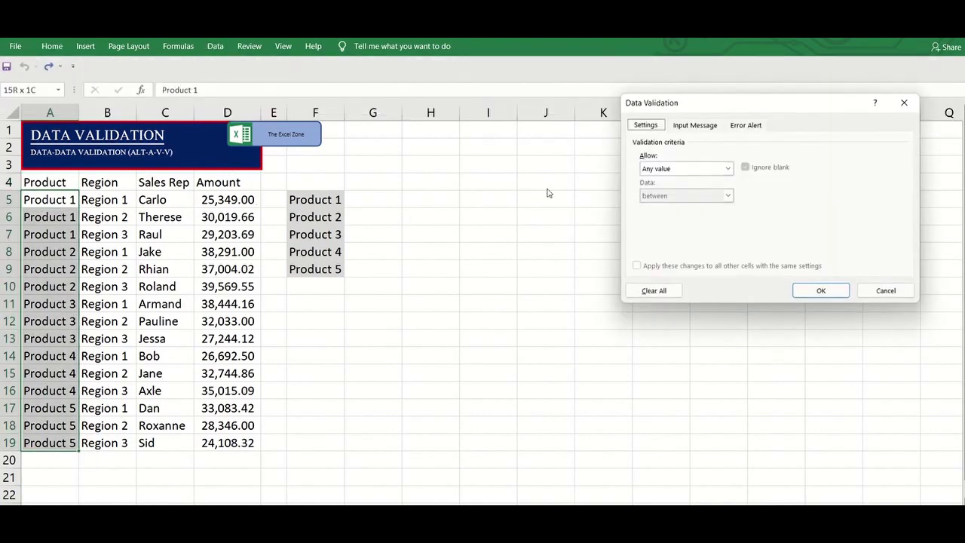
left_click(694, 170)
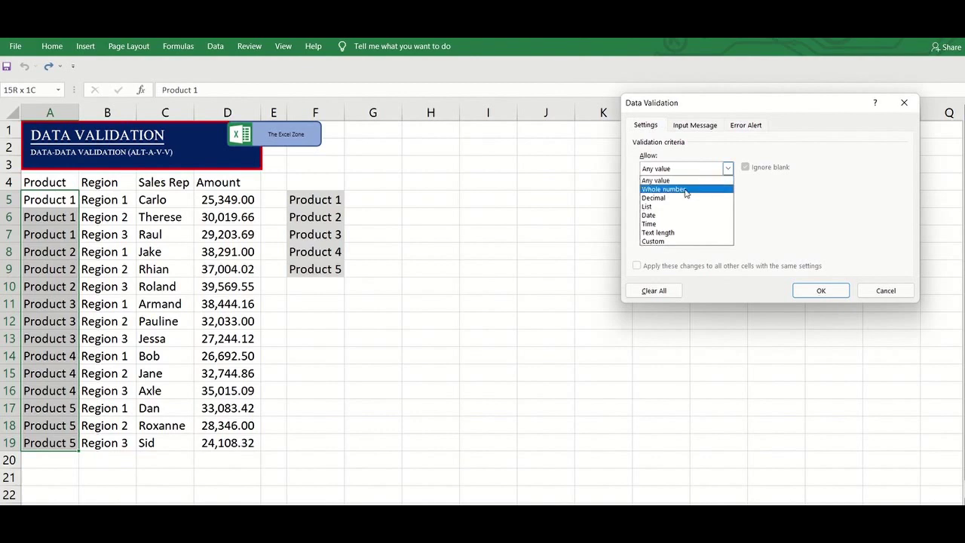
left_click(680, 232)
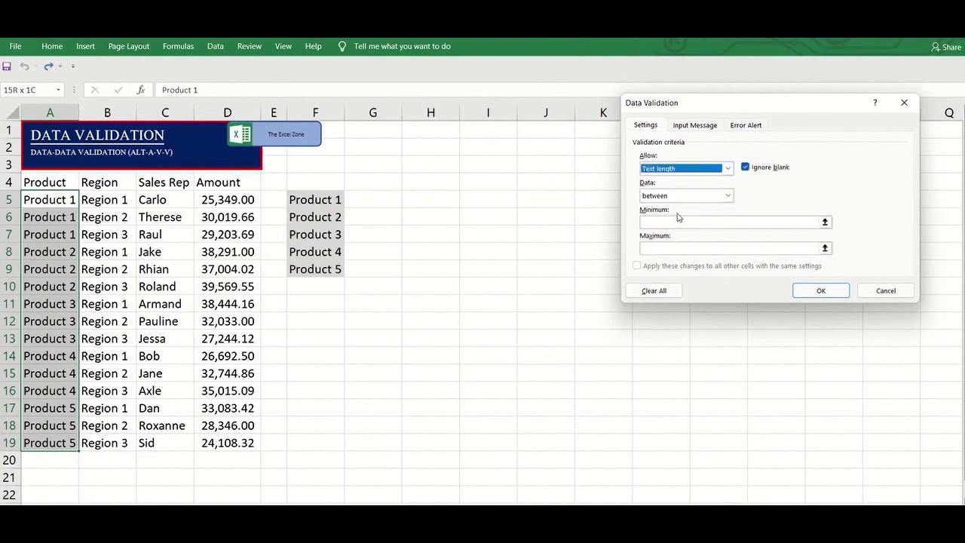
left_click(680, 198)
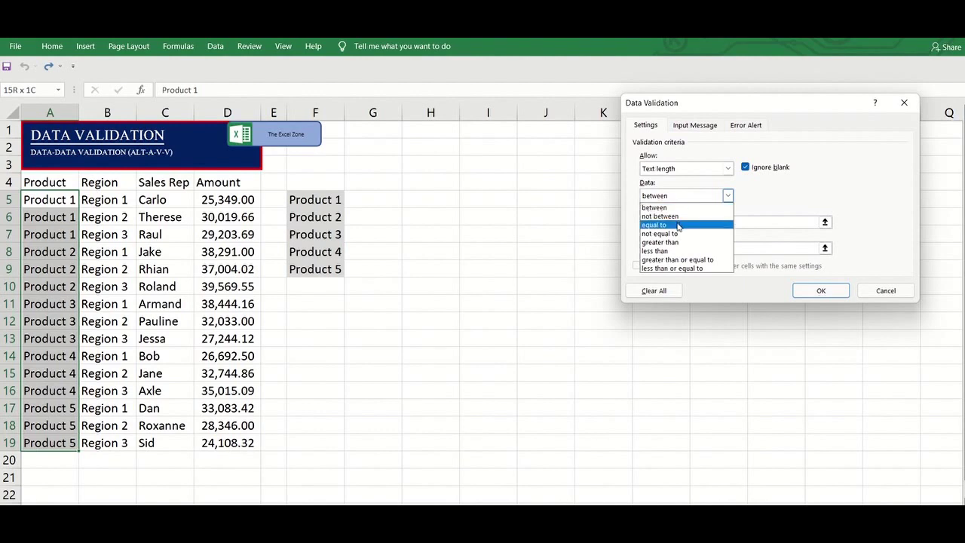
left_click(677, 226)
left_click(673, 223)
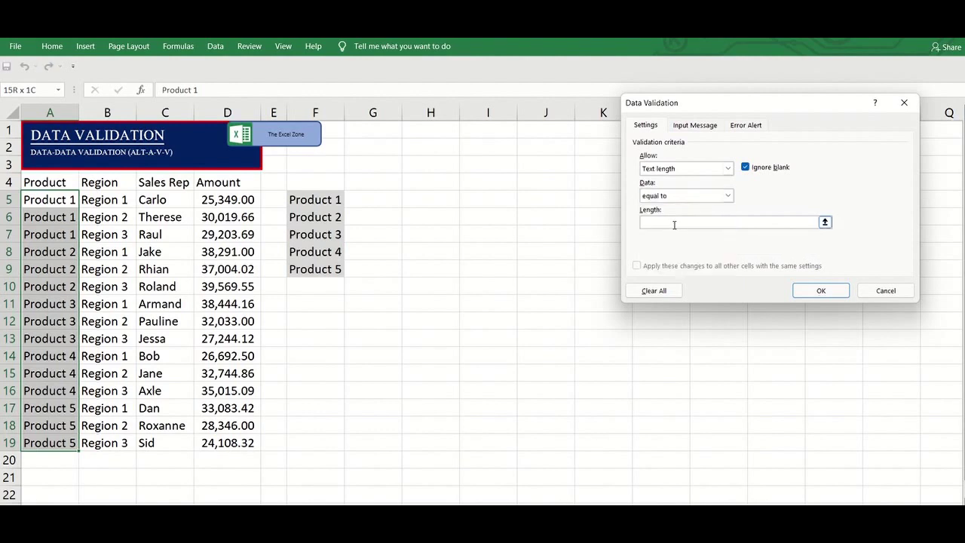
type("9")
key("Return")
- Try to enter Product 20 in cell A6 to test the text length rule
key("Down")
type("P")
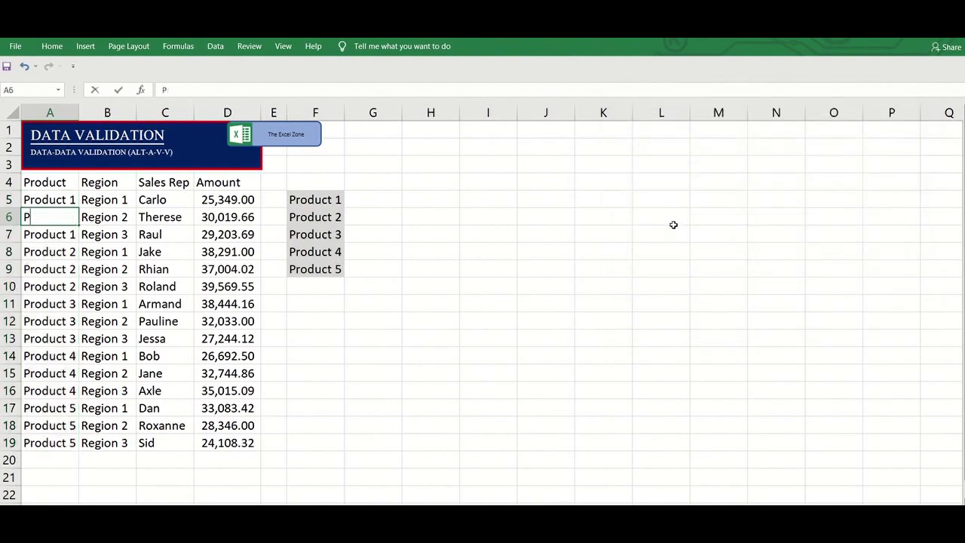
type("roduct 20")
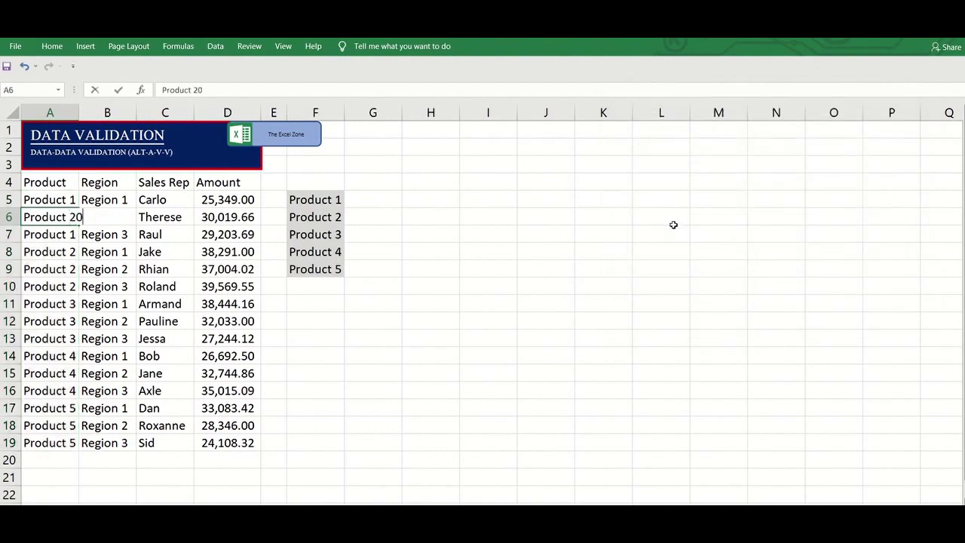
key("Return")
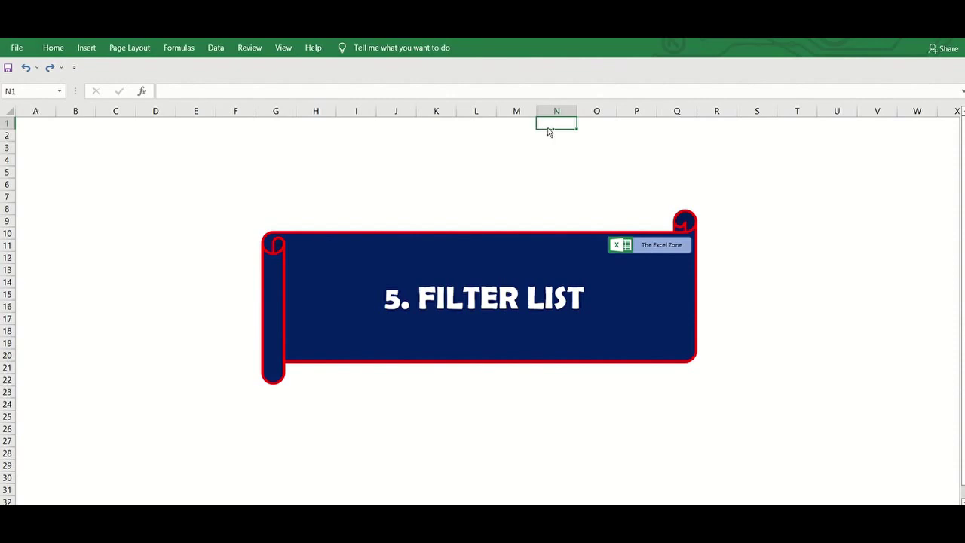
- Turn on filters for the header row of the product sales data on the Filter List worksheet
key("ctrl+Page_Down")
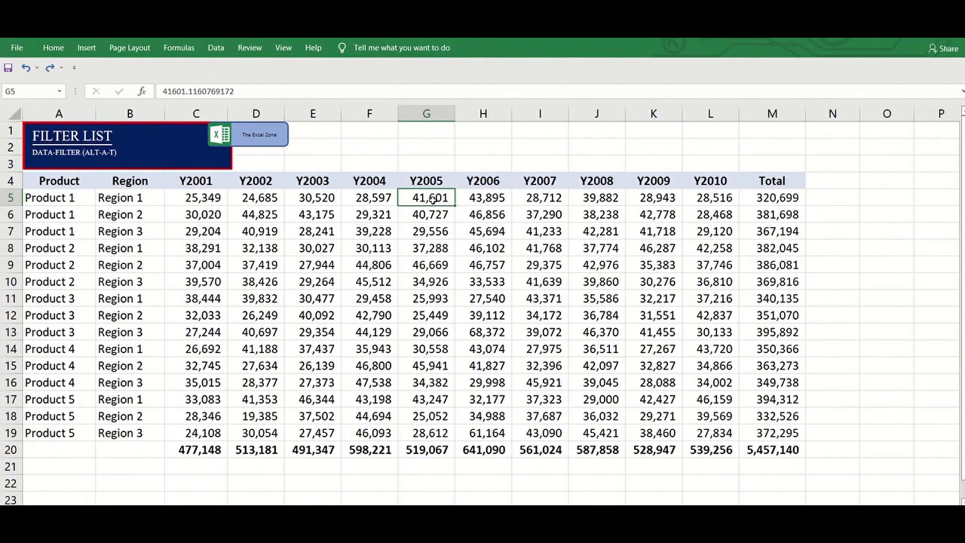
key("alt+a")
key("t")
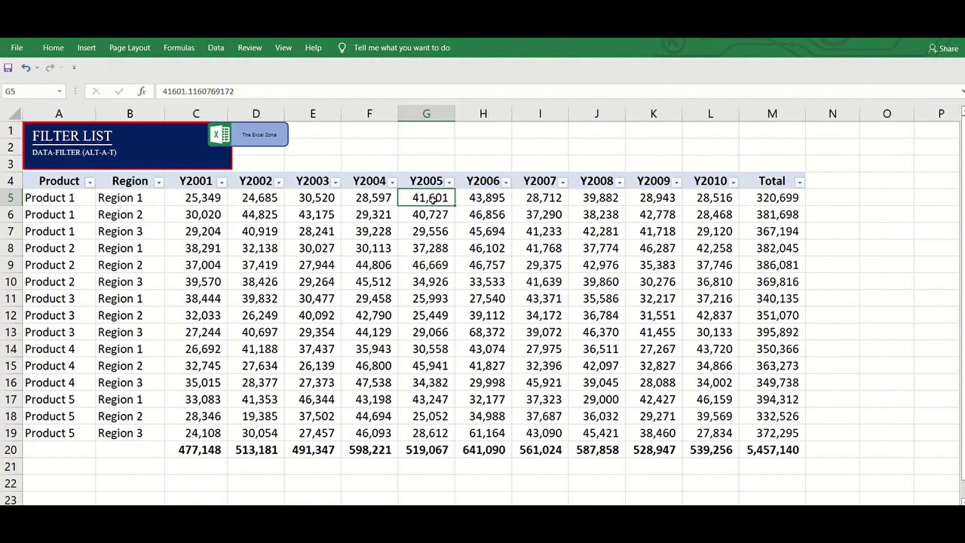
left_click(216, 47)
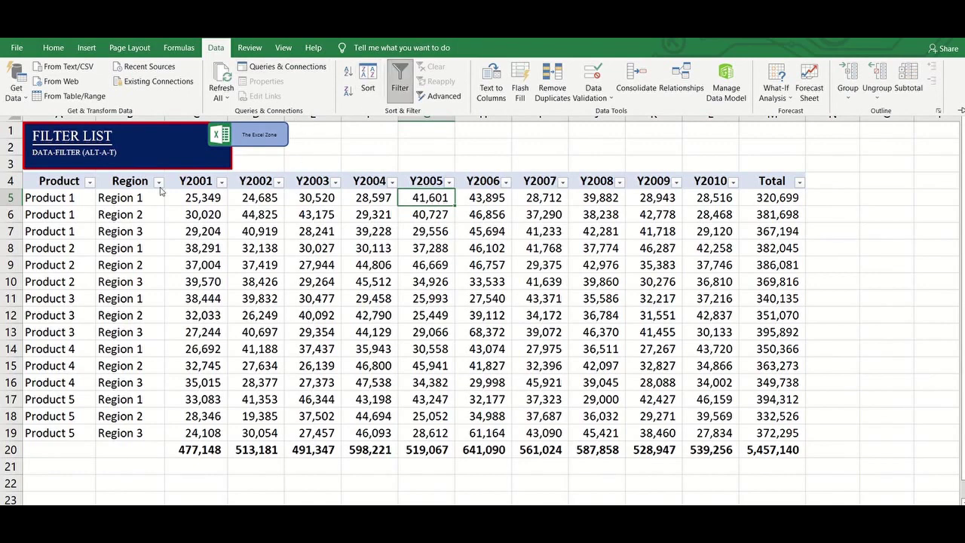
key("ctrl+F1")
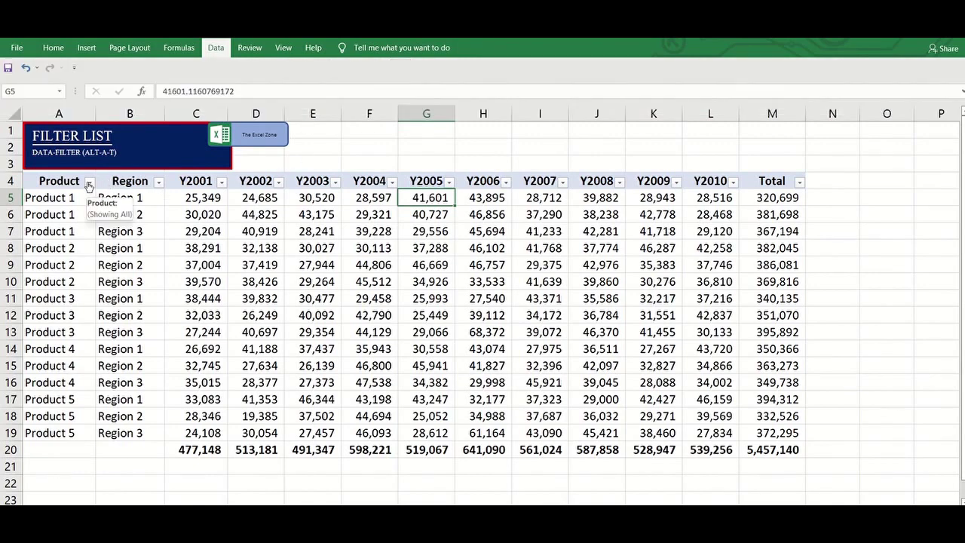
- Filter the Product column to show only Product 3 and Product 5
left_click(89, 183)
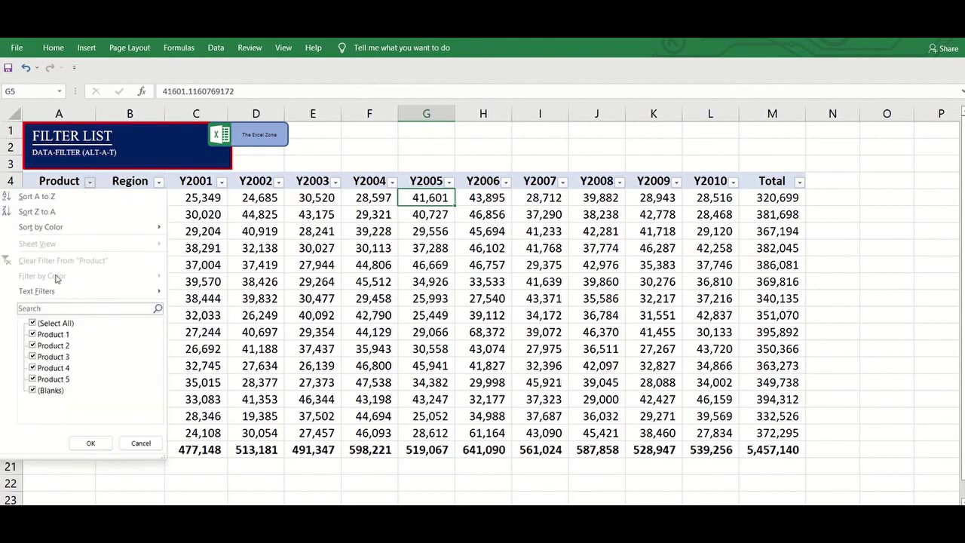
left_click(48, 359)
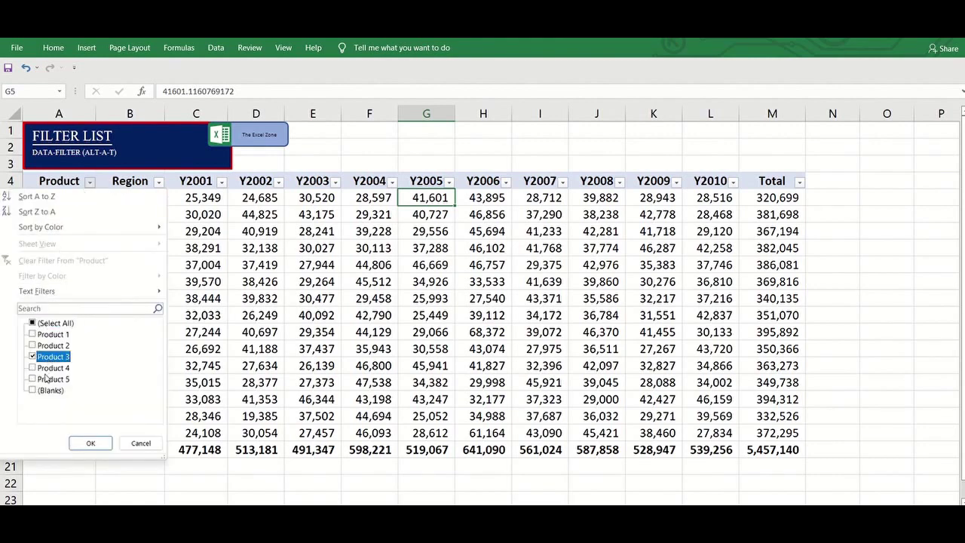
left_click(47, 380)
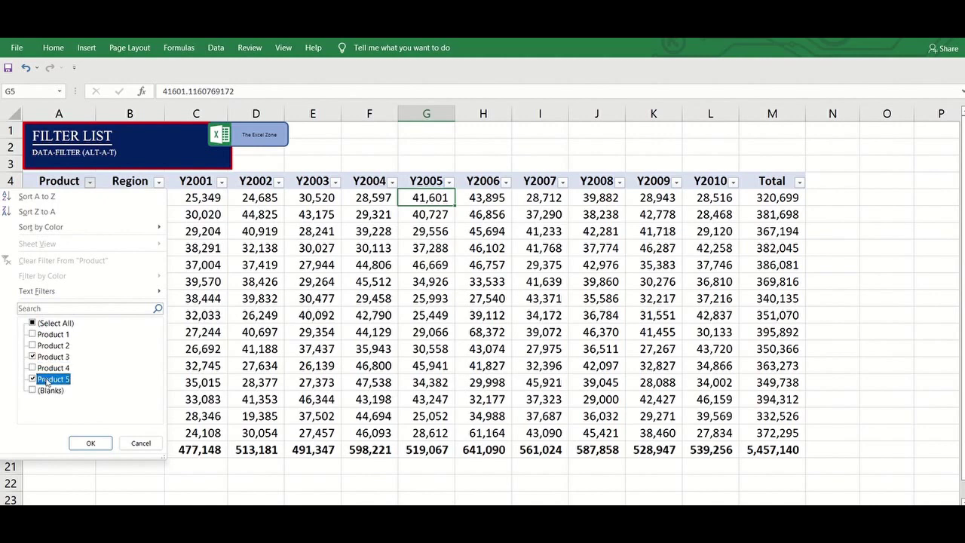
key("Return")
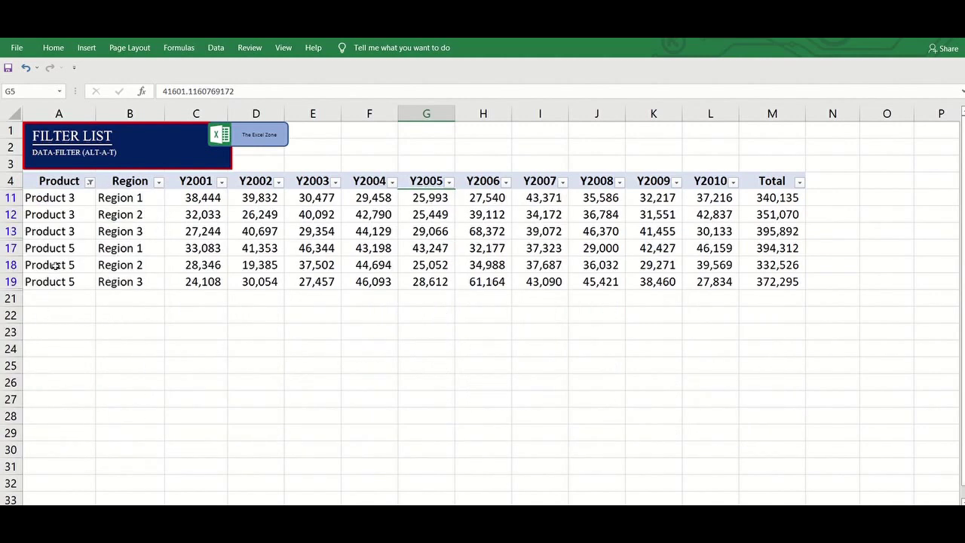
- Filter the Region column to show only Region 3
left_click(158, 183)
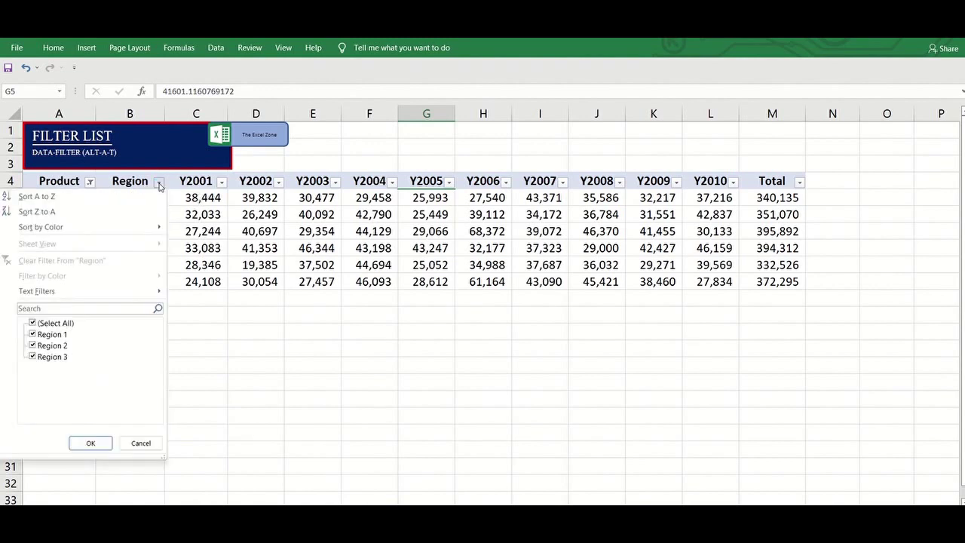
left_click(65, 327)
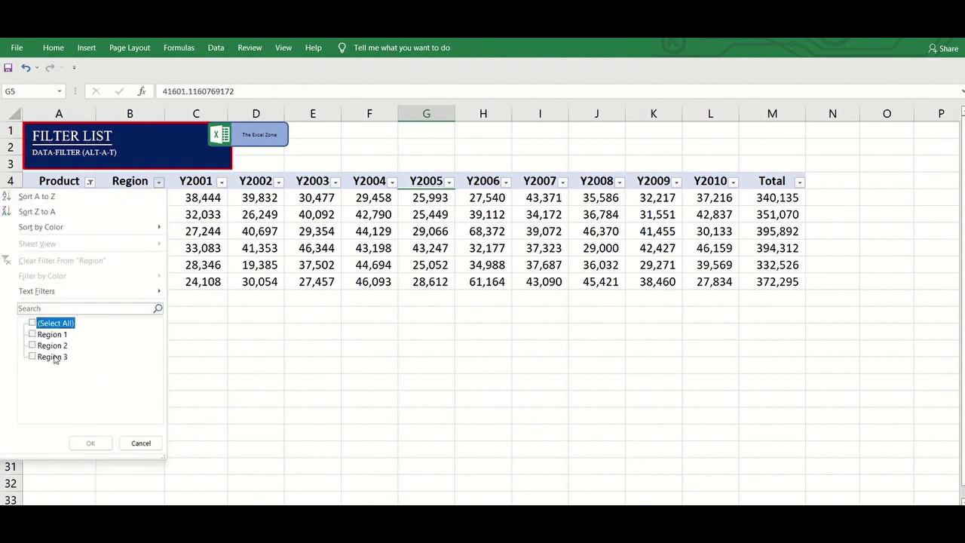
left_click(52, 358)
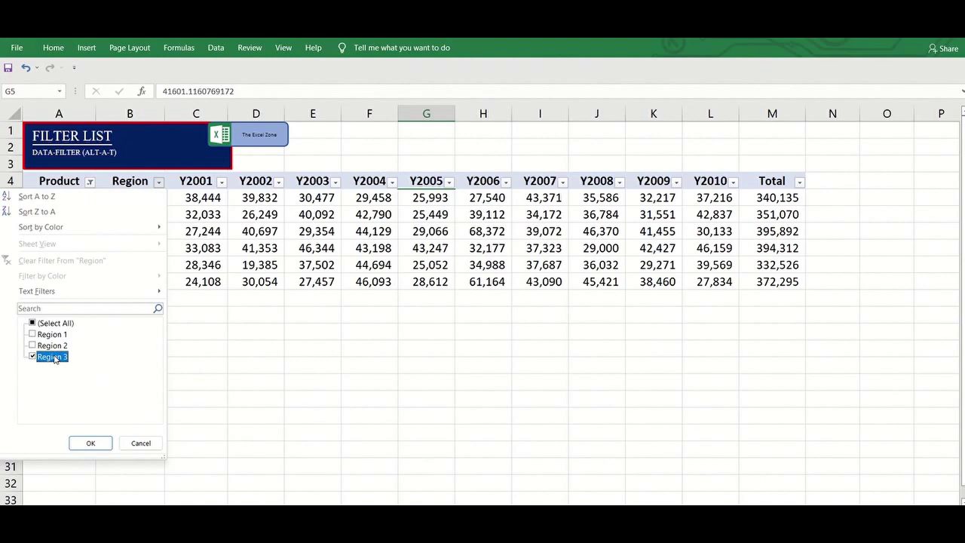
key("Return")
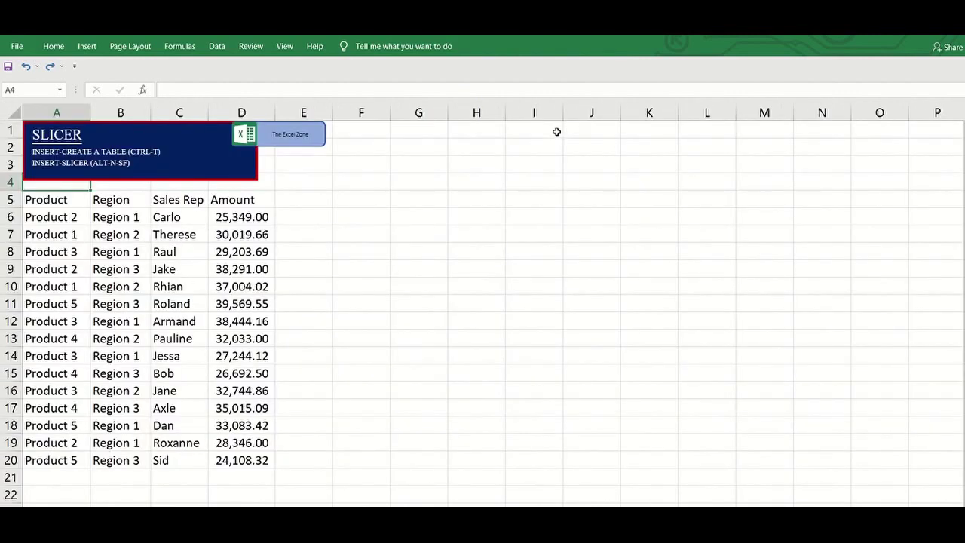
- Convert the range A5:D20 on the Slicer worksheet into a table with headers
key("Down")
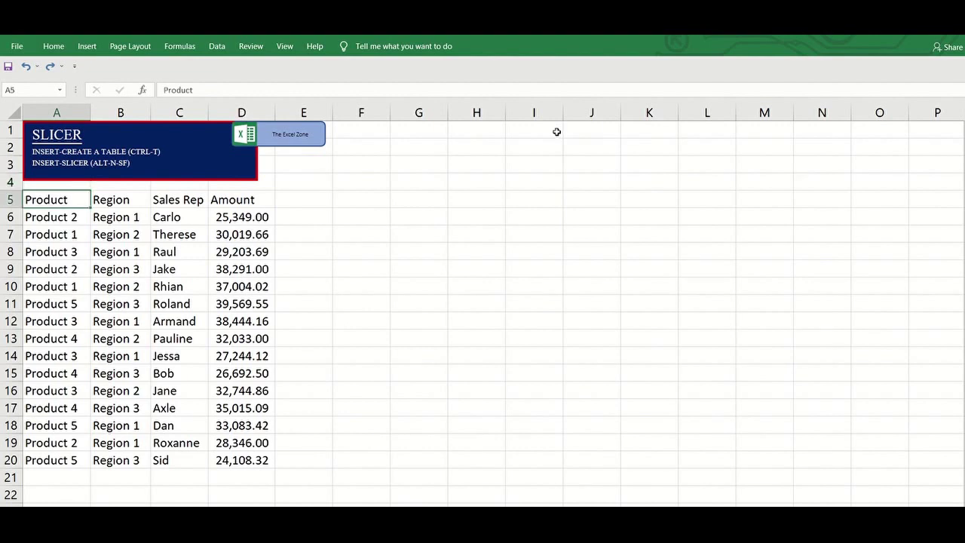
key("ctrl+shift+Down")
key("ctrl+shift+Right")
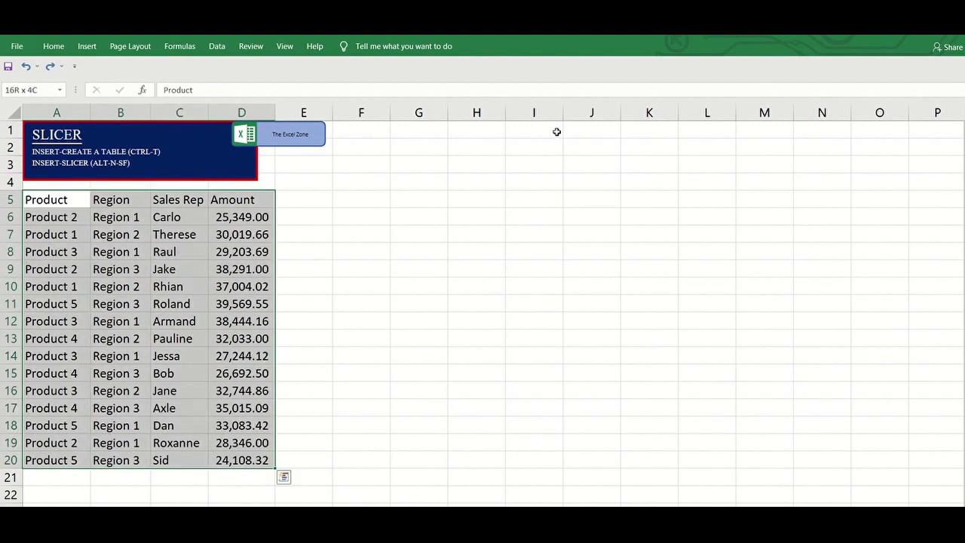
key("ctrl+t")
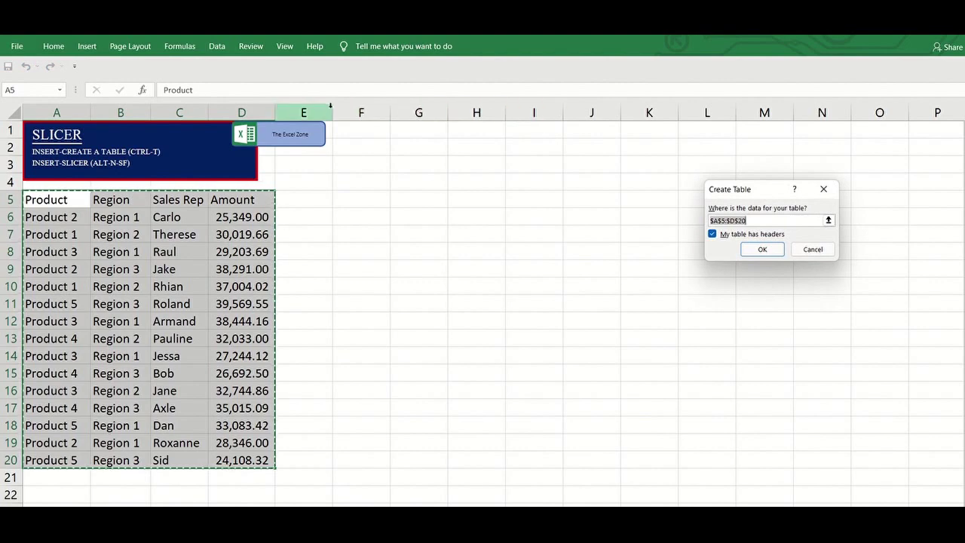
key("Return")
left_click(86, 46)
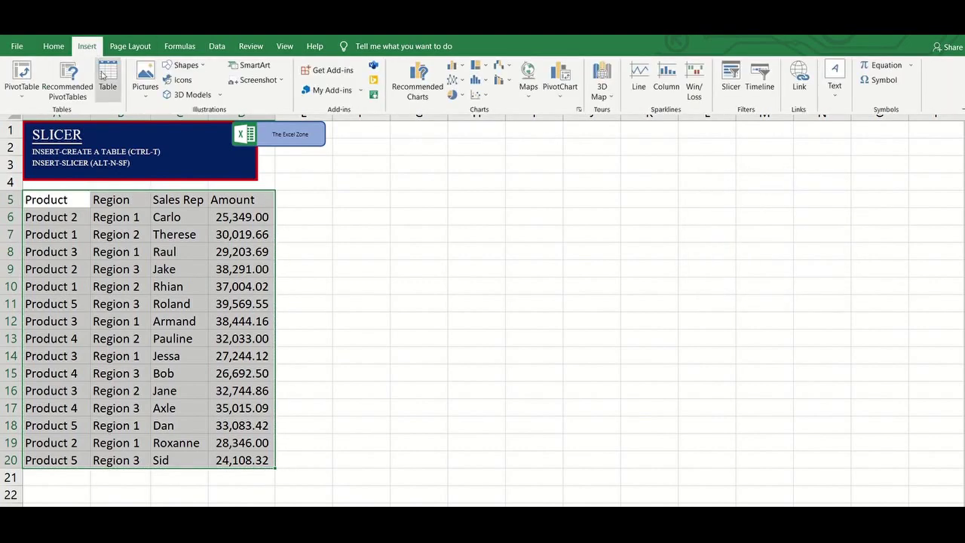
left_click(108, 87)
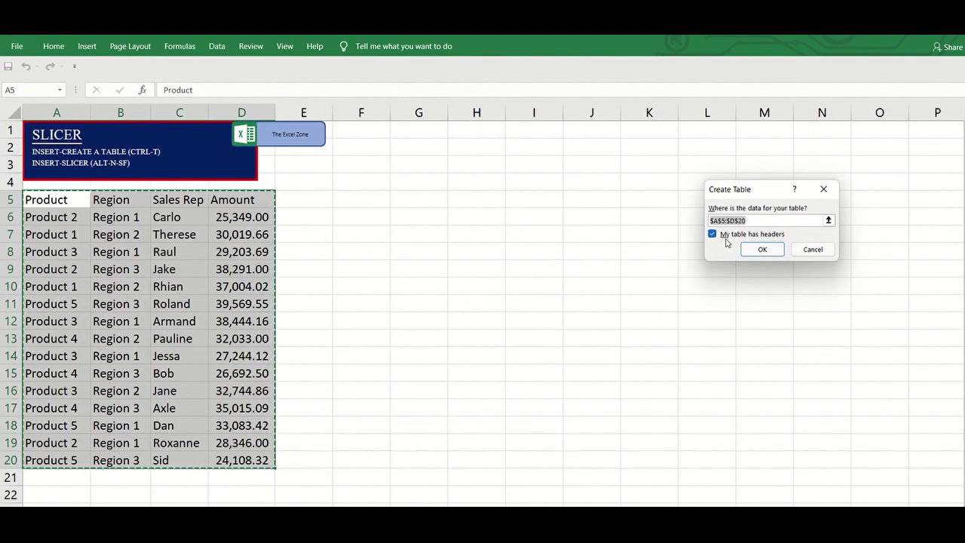
left_click(756, 250)
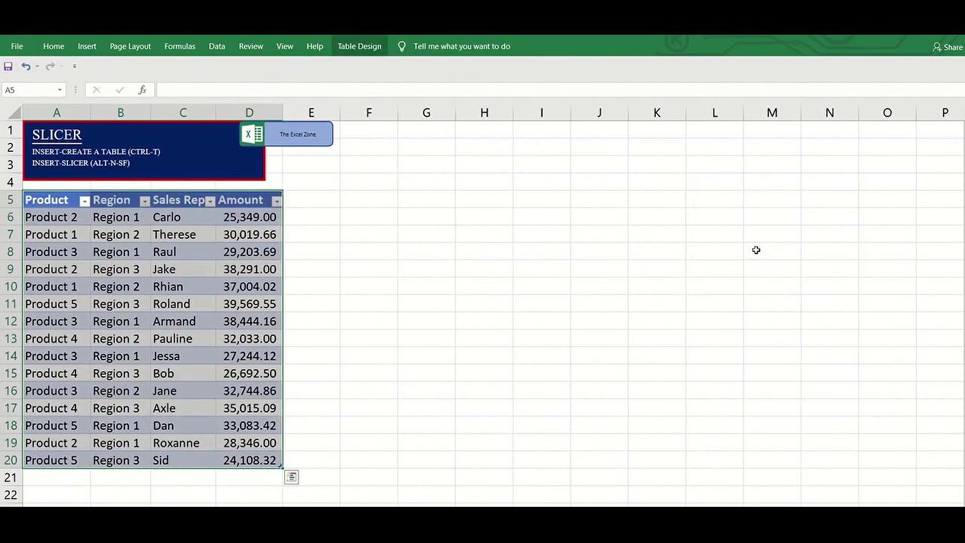
key("Up")
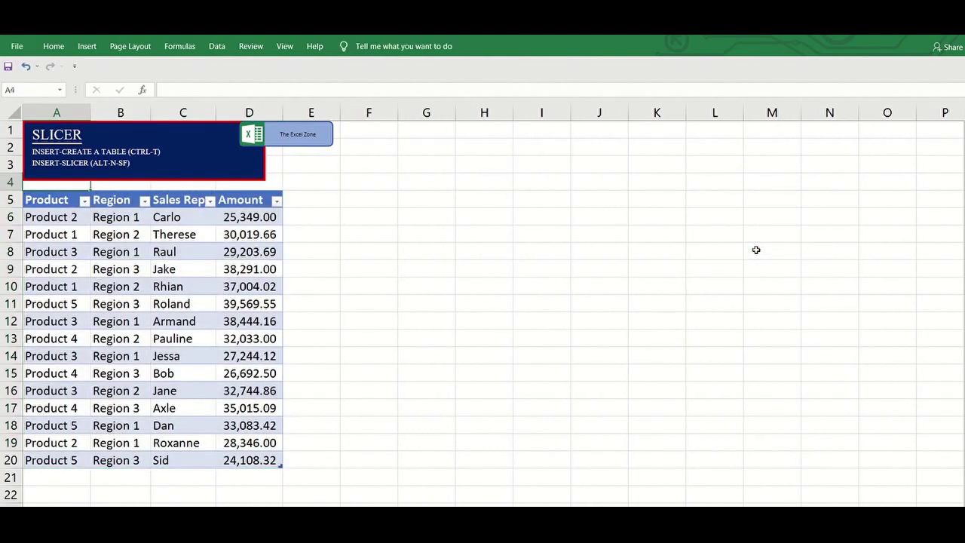
- Select cell A6 inside the product sales table
key("Down")
key("Down")
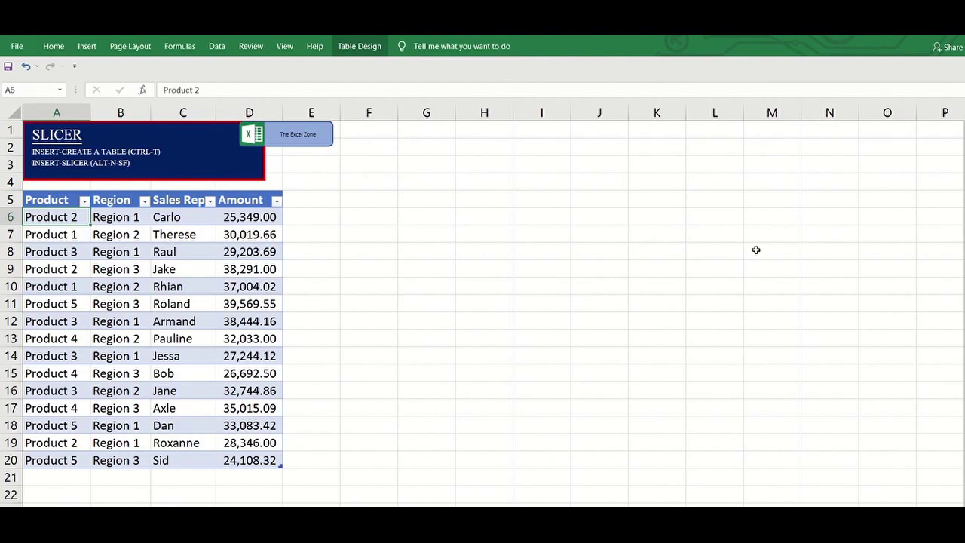
key("alt")
key("n")
key("s")
key("f")
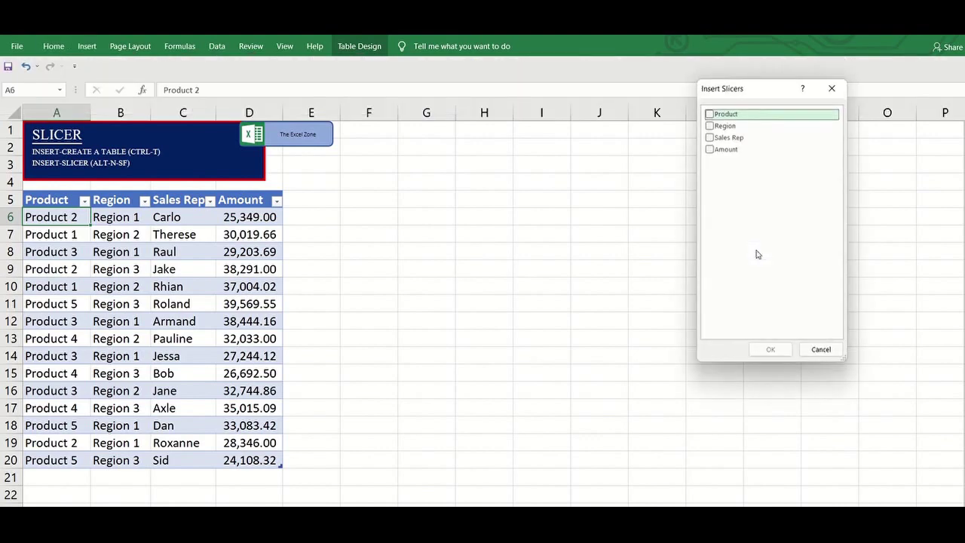
key("Escape")
- Insert slicers for the Product, Region and Sales Rep fields of the sales table
left_click(87, 46)
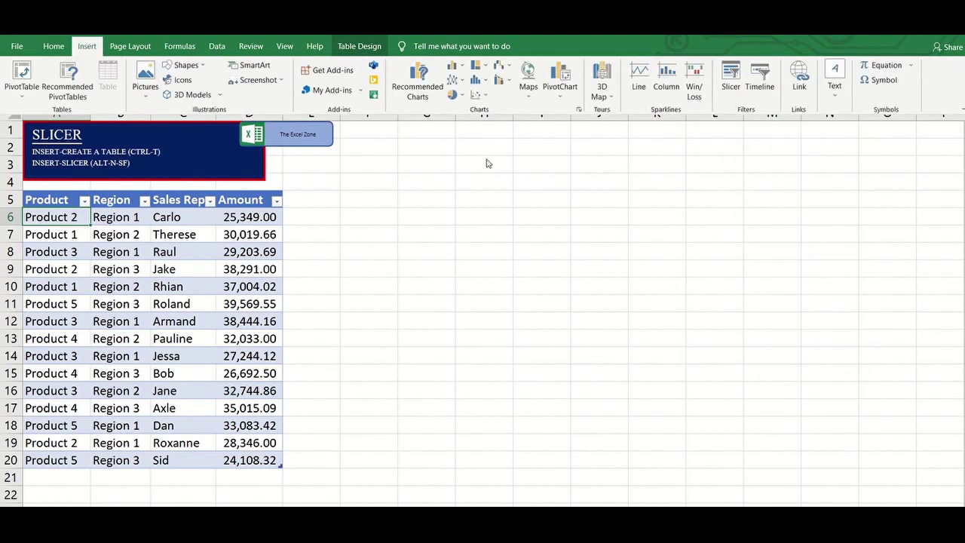
left_click(732, 79)
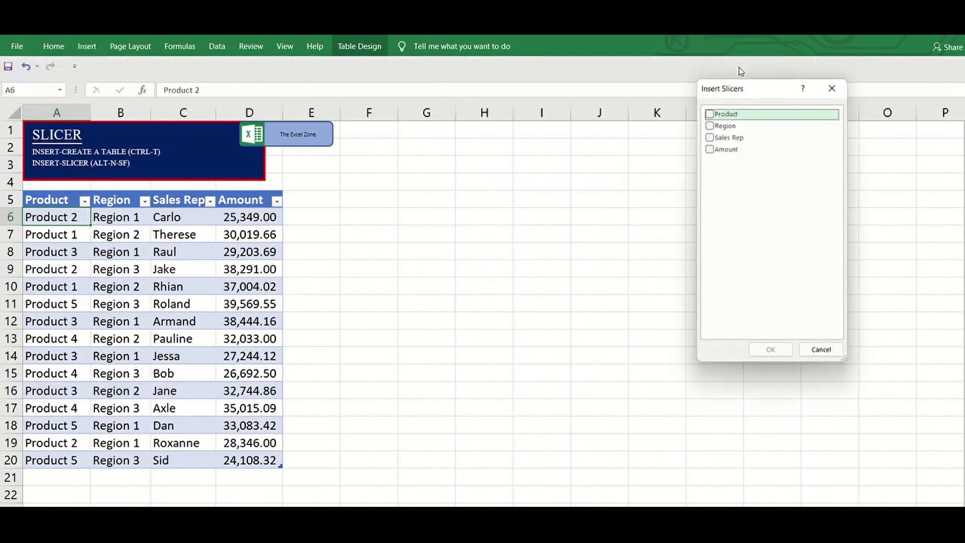
left_click(710, 114)
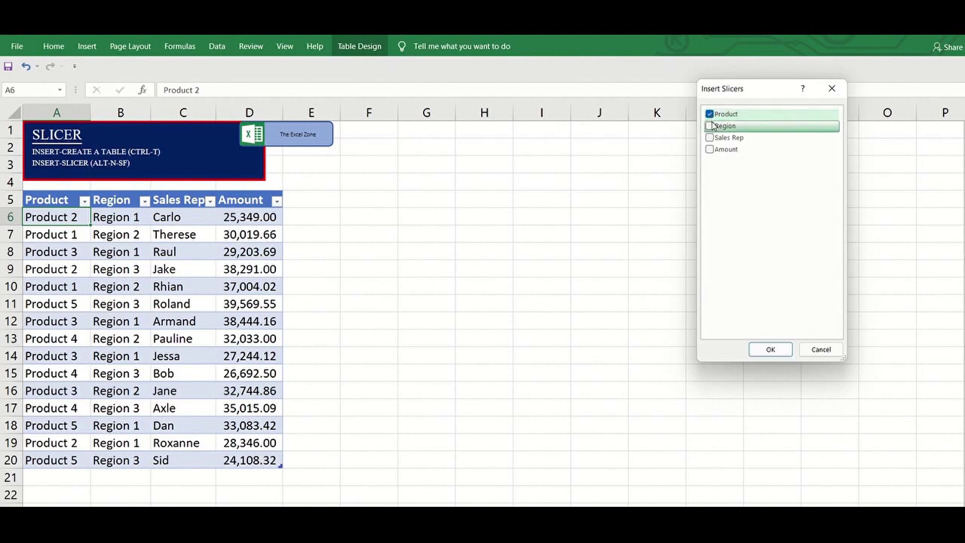
left_click(710, 126)
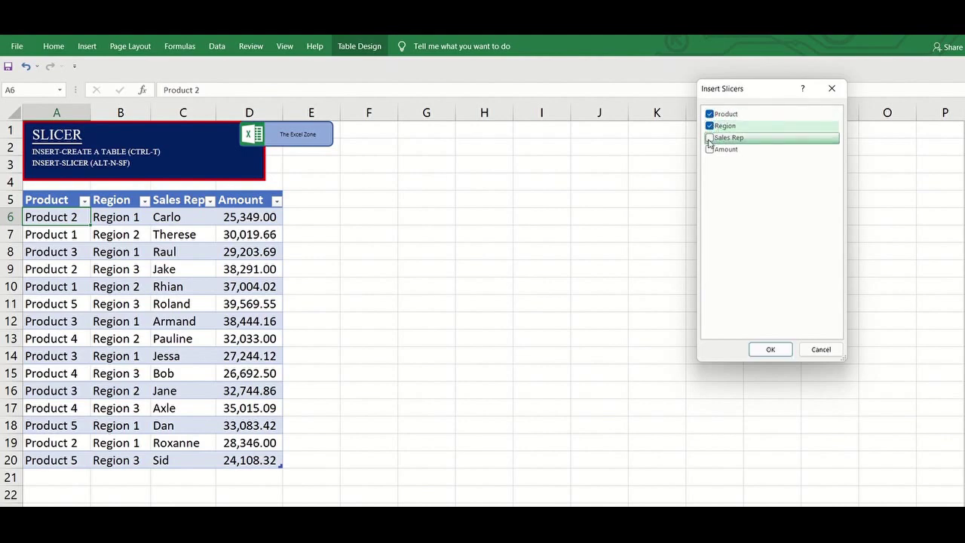
left_click(709, 139)
key("Return")
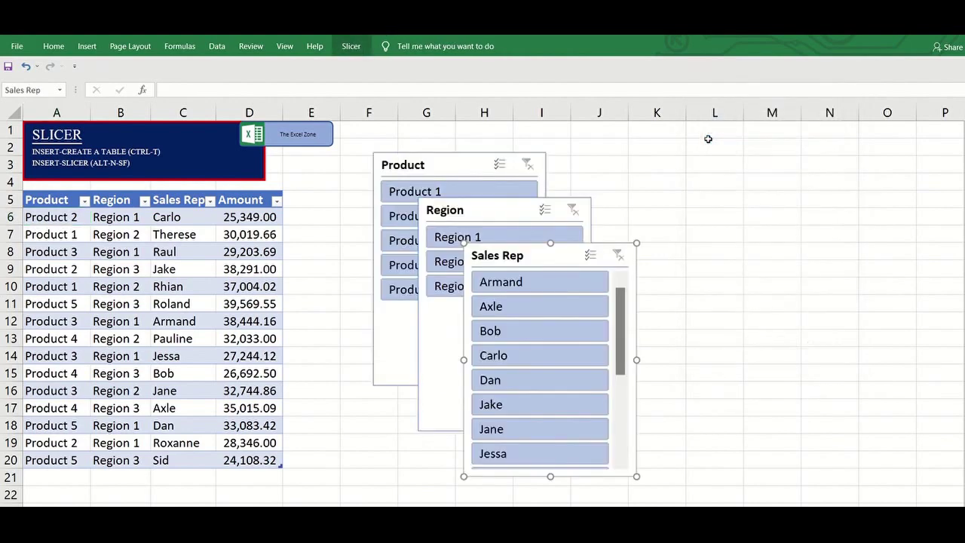
- Arrange the Region and Sales Rep slicers side by side next to the Product slicer, without overlap
left_click_drag(584, 195, 840, 156)
left_click_drag(532, 215, 641, 174)
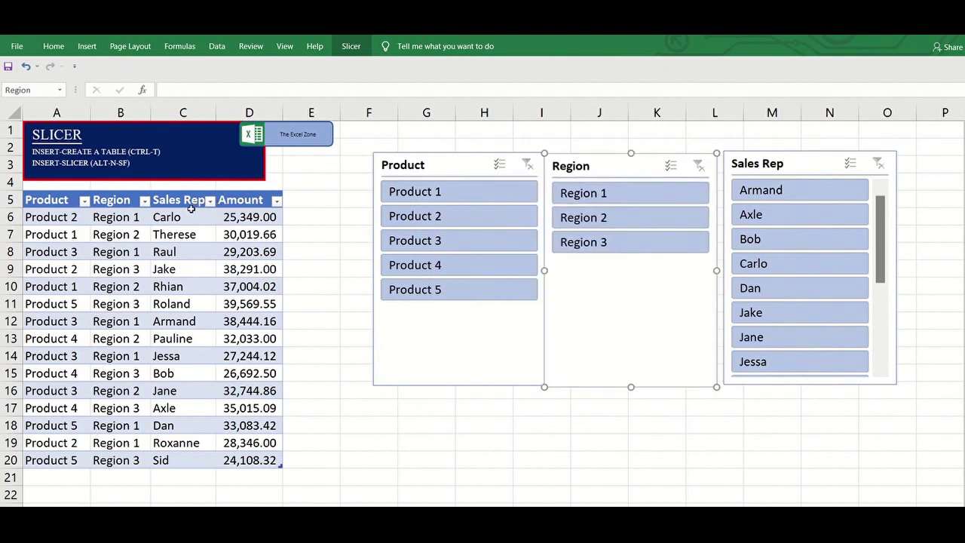
key("Escape")
- Filter the table to Product 1, Product 3 and Product 5 with the Product slicer, and clear that filter
left_click(414, 195)
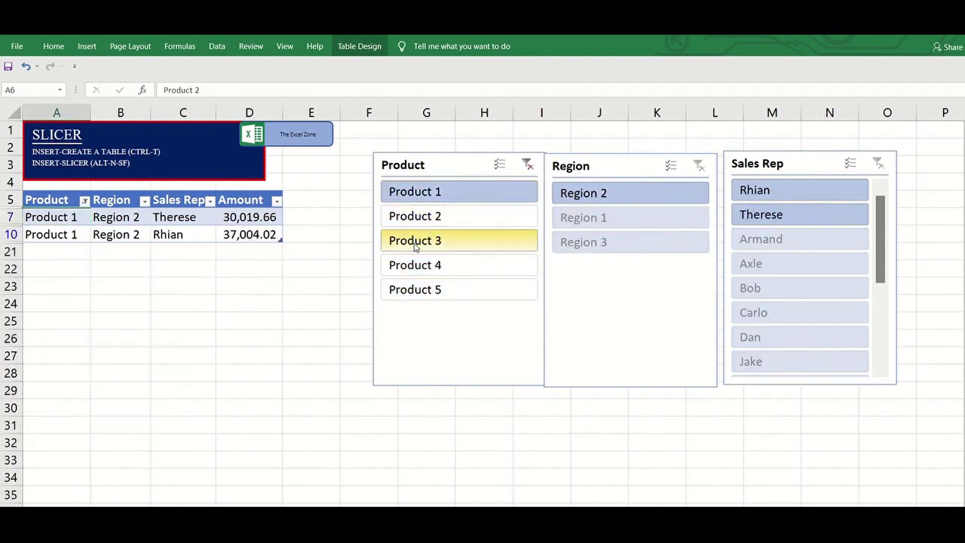
left_click(413, 241, "ctrl")
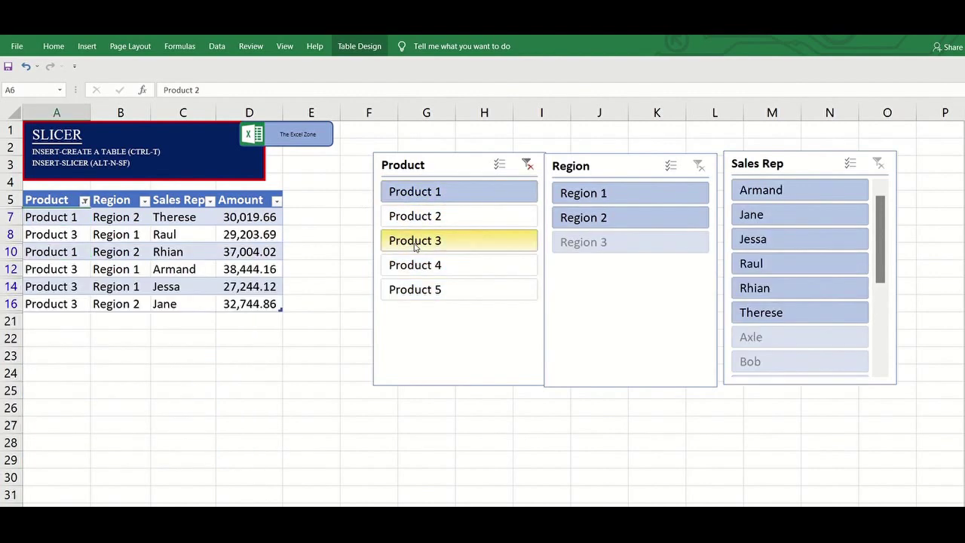
left_click(425, 297, "ctrl")
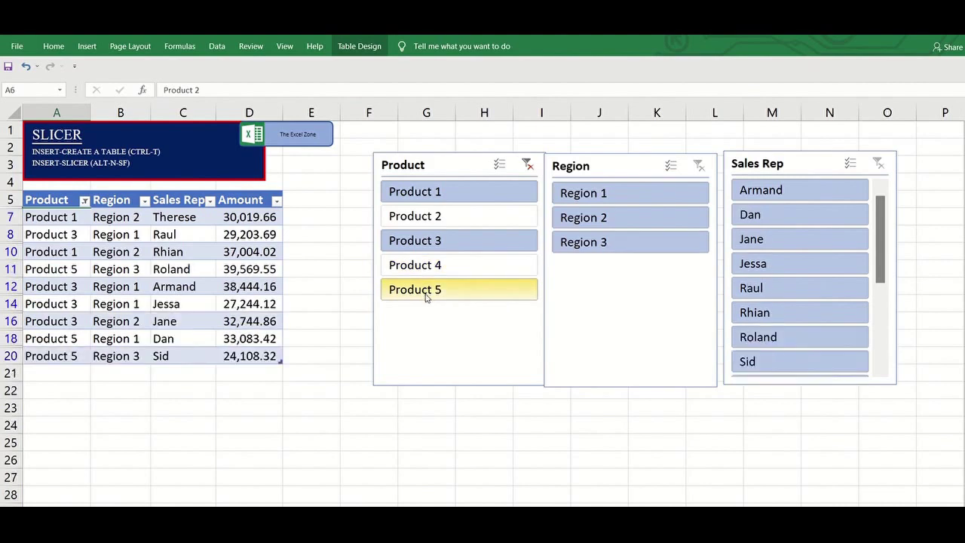
left_click(527, 164)
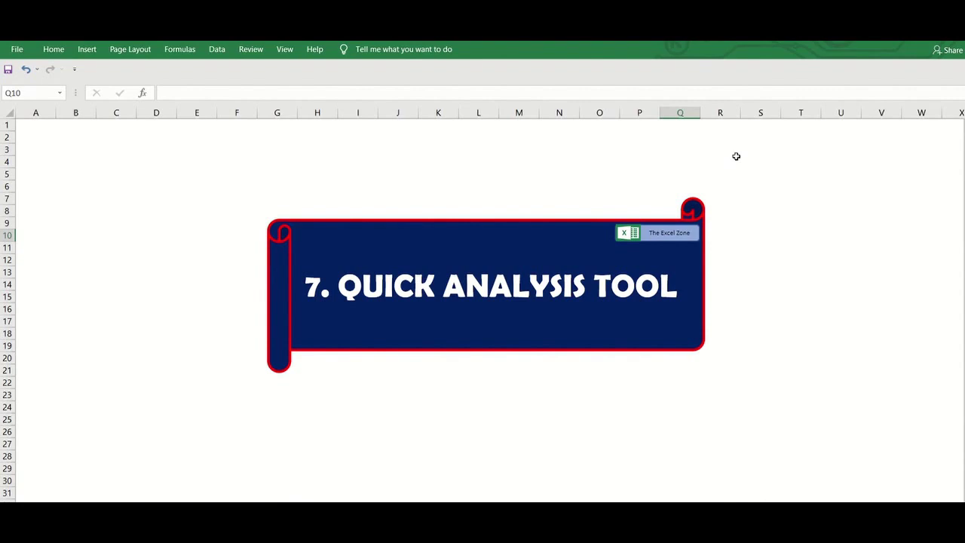
- Go to the worksheet with the yearly product data for Quick Analysis and select the range A4:K9
key("ctrl+Page_Down")
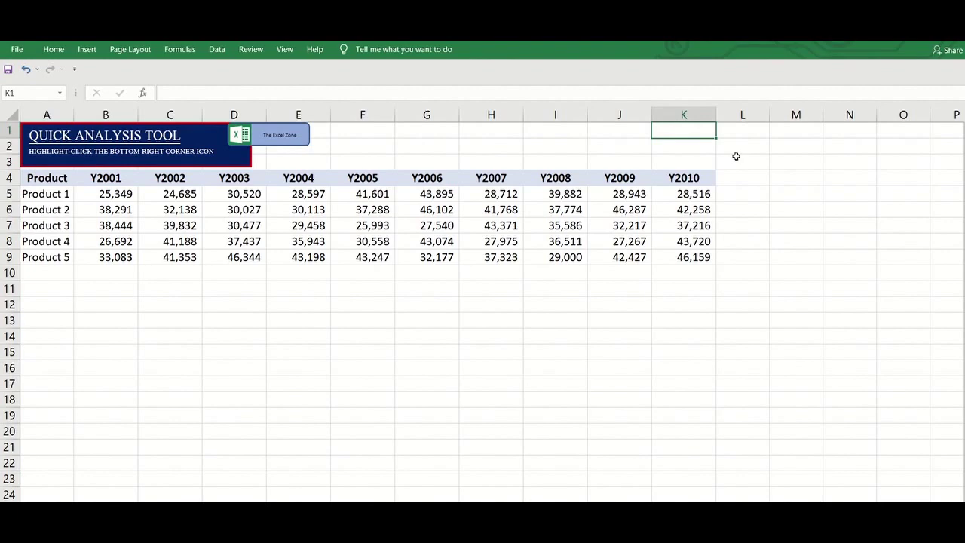
key("ctrl+Down")
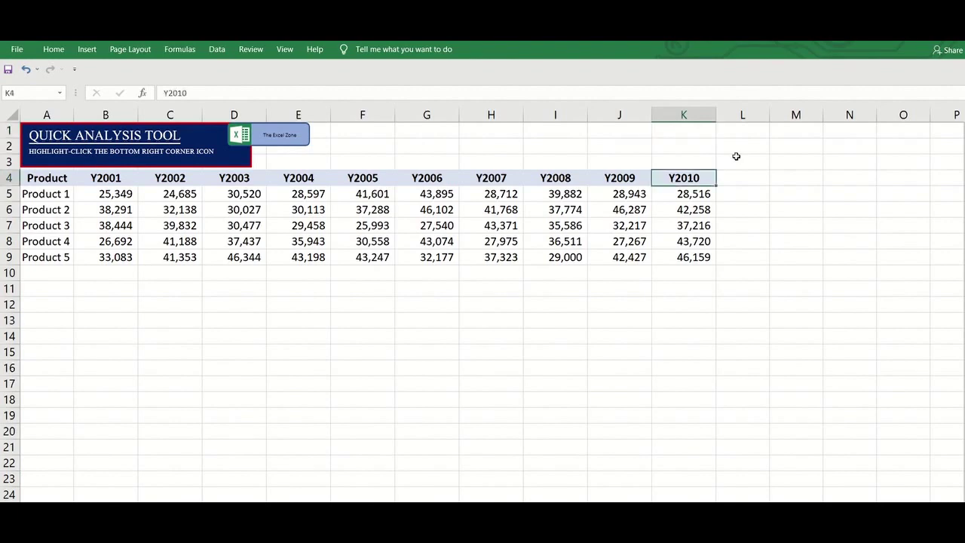
key("ctrl+shift+Left")
key("ctrl+shift+Down")
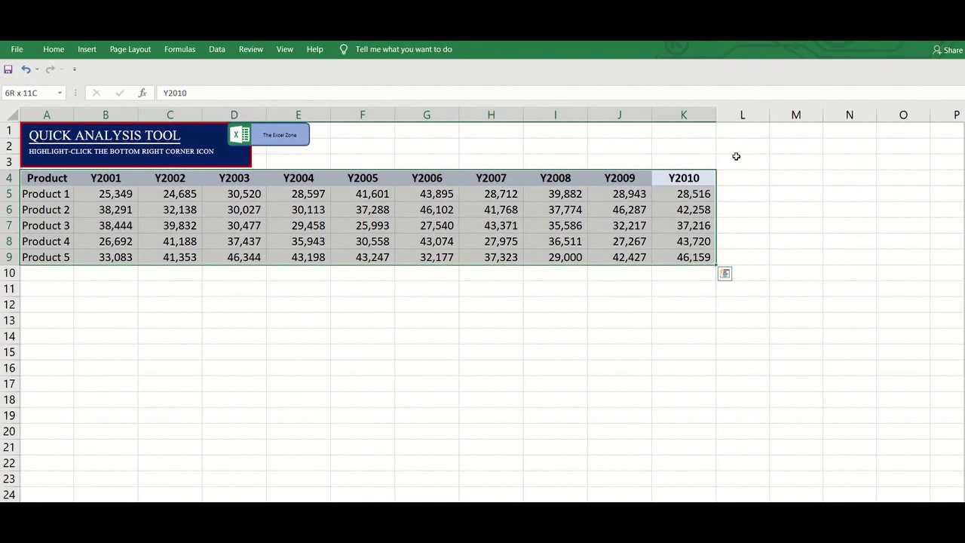
- Highlight values greater than 40000 with Light Red Fill with Dark Red Text through Quick Analysis, and undo it
left_click(724, 273)
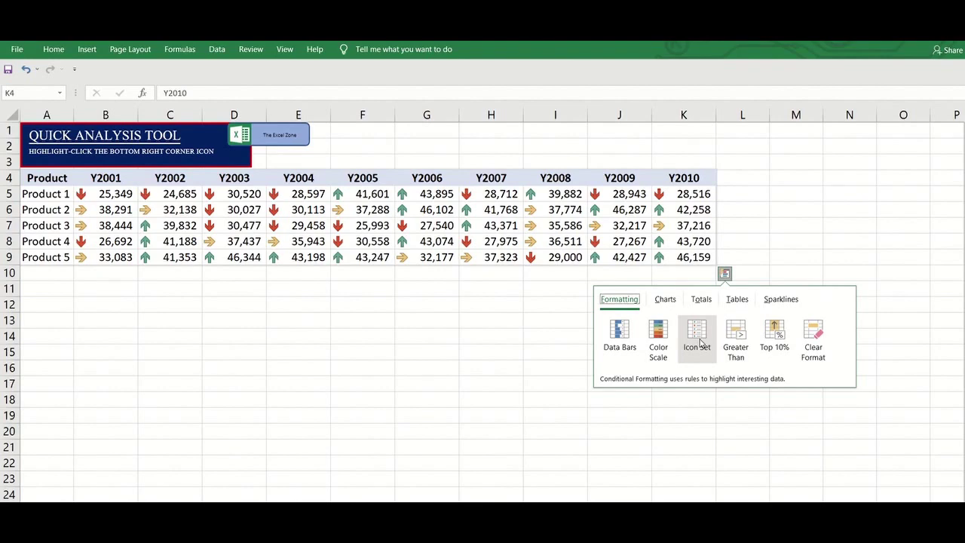
left_click(736, 343)
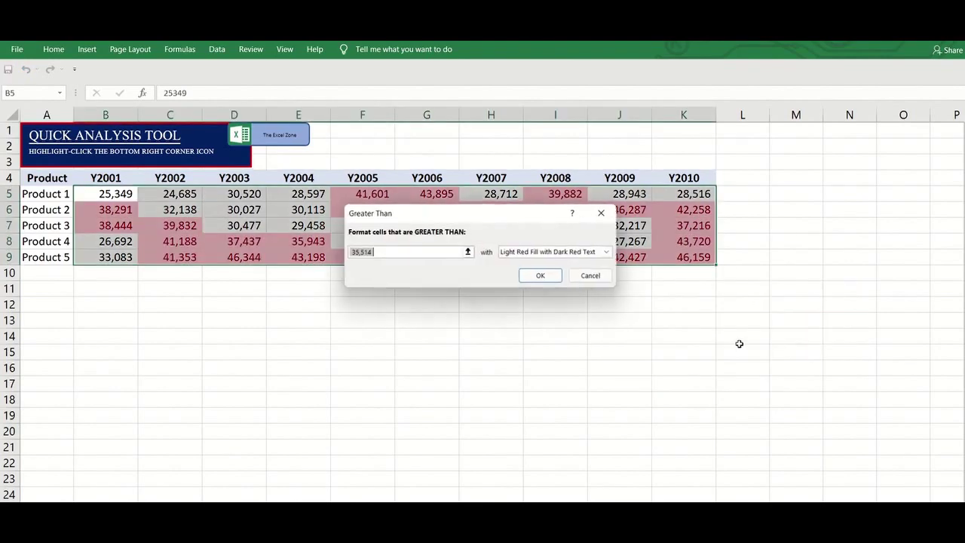
type("40000")
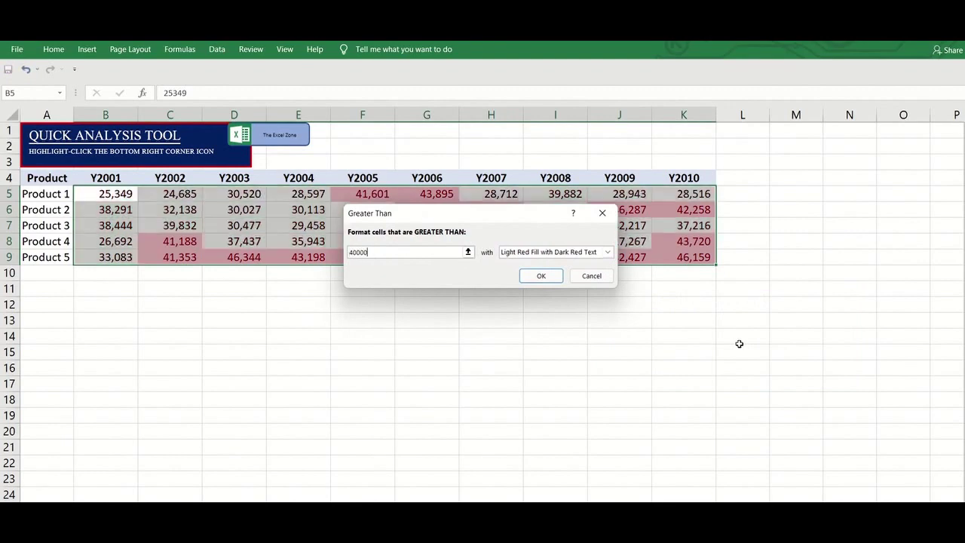
key("Return")
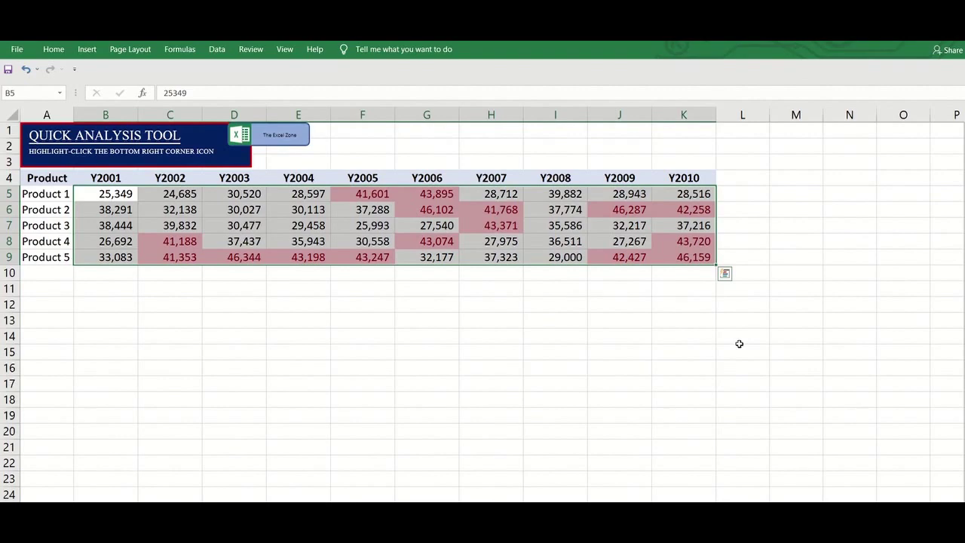
key("ctrl+z")
- Preview the Charts, Totals and Tables options that Quick Analysis offers for the selected yearly data
left_click(724, 274)
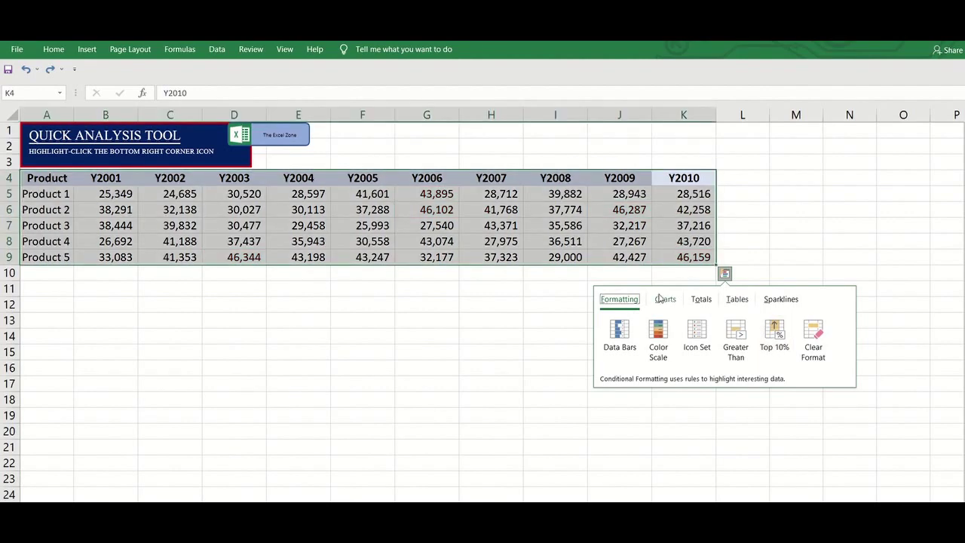
left_click(664, 300)
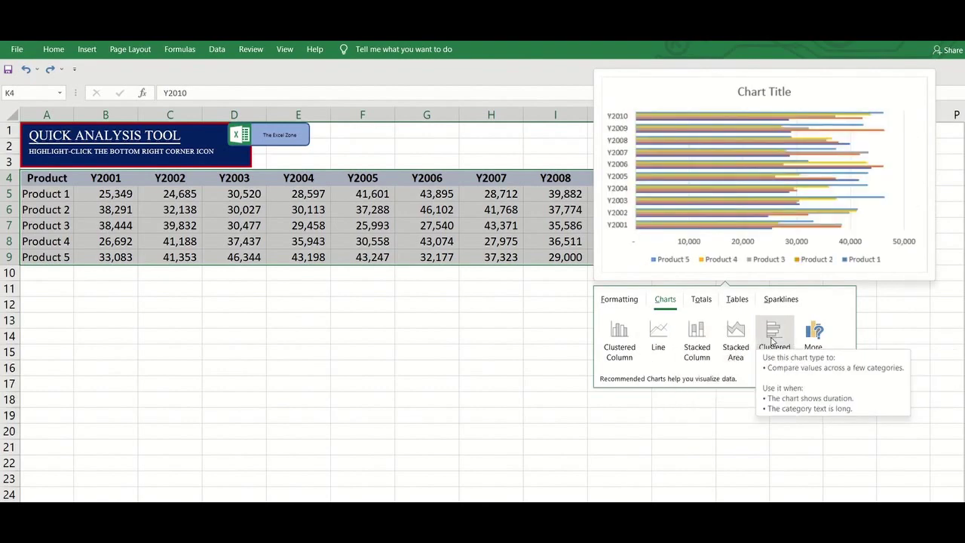
left_click(699, 302)
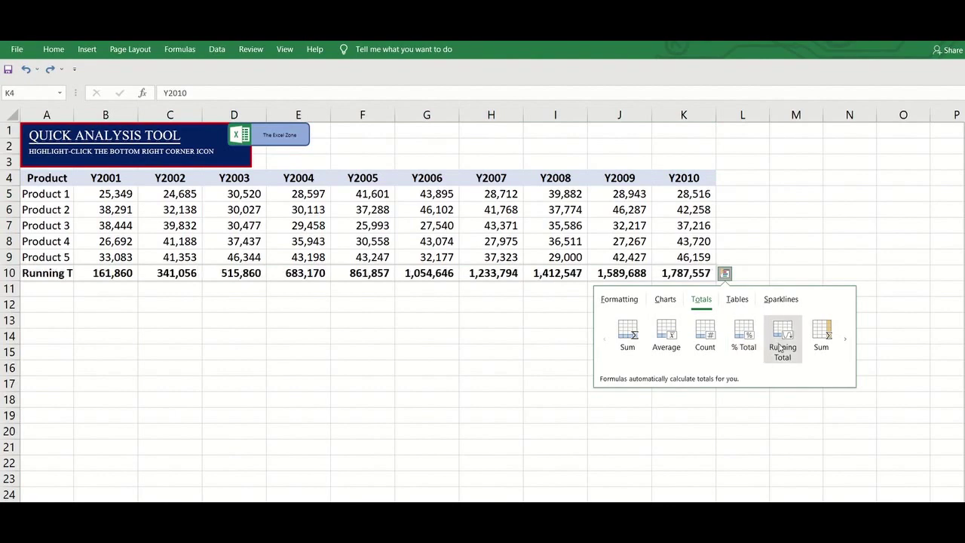
left_click(737, 300)
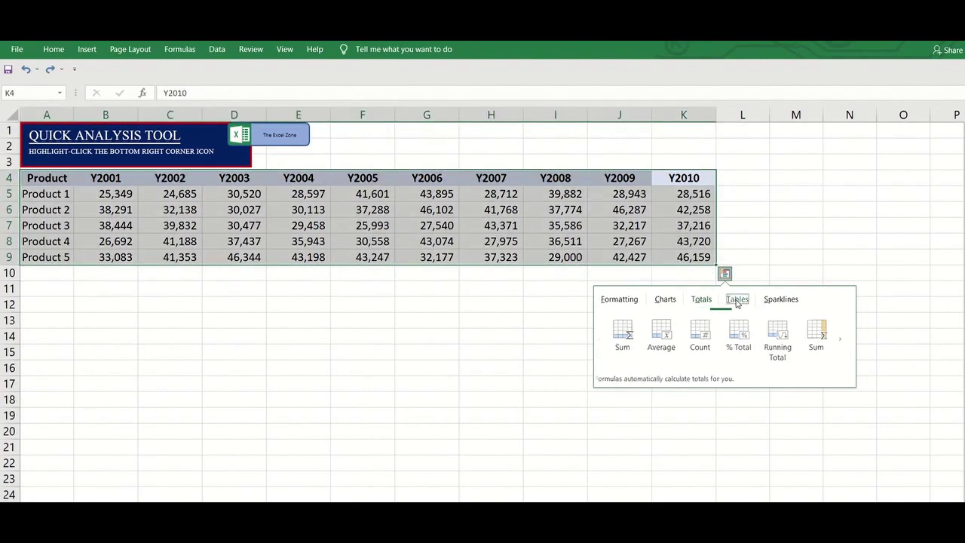
mouse_move(618, 334)
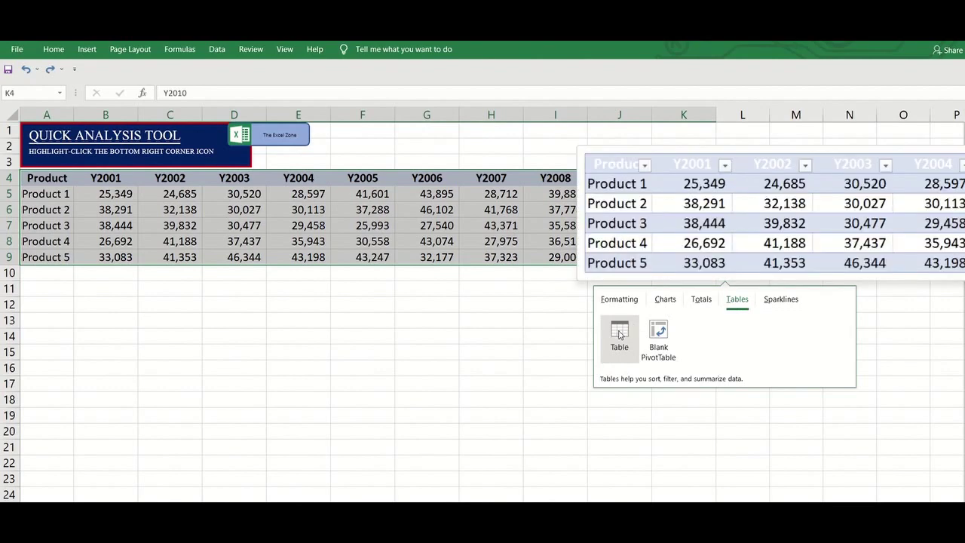
- Add Win/Loss sparklines in L5:L9 for the product rows with Quick Analysis
left_click(779, 300)
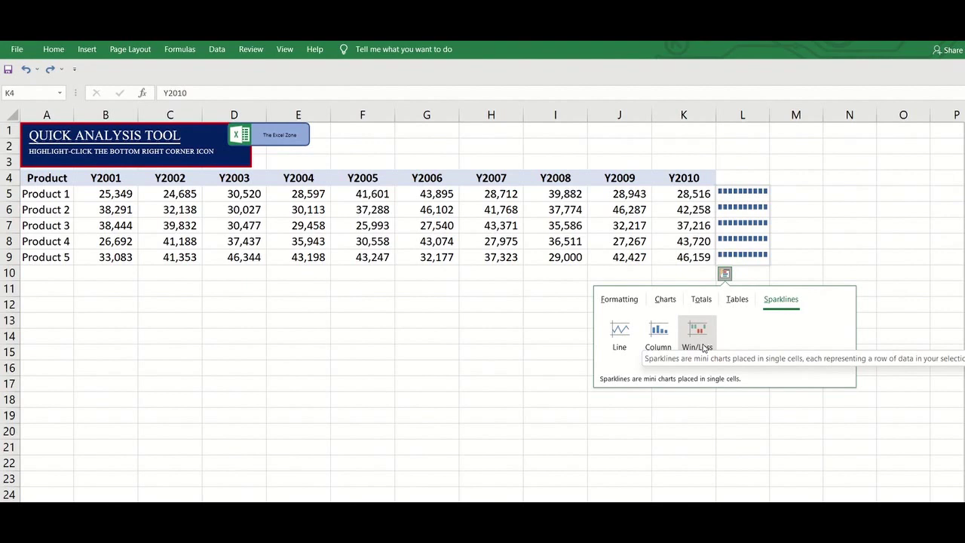
left_click(703, 347)
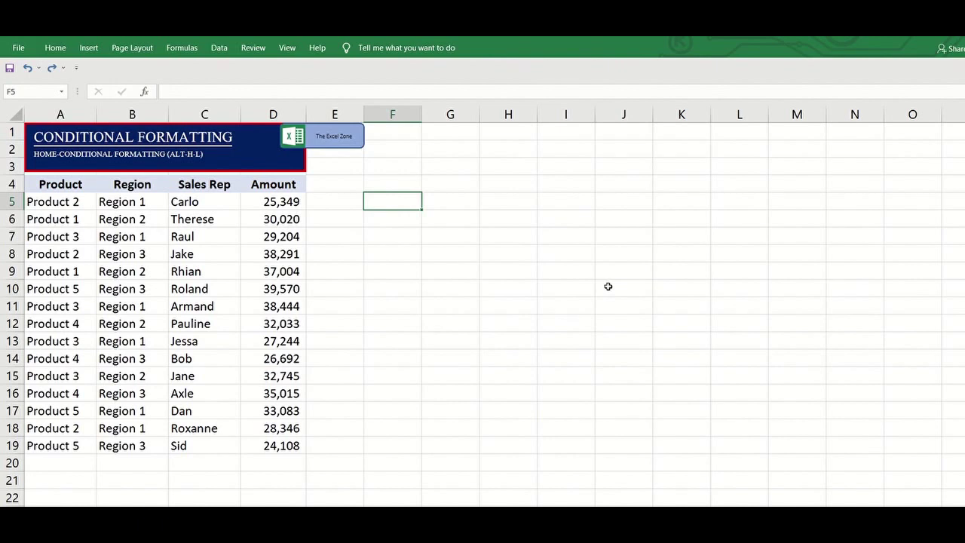
- Highlight the amounts in D5:D19 between 25000 and 35000 with Light Red Fill with Dark Red Text using conditional formatting
key("Left")
key("Left")
key("ctrl+shift+Down")
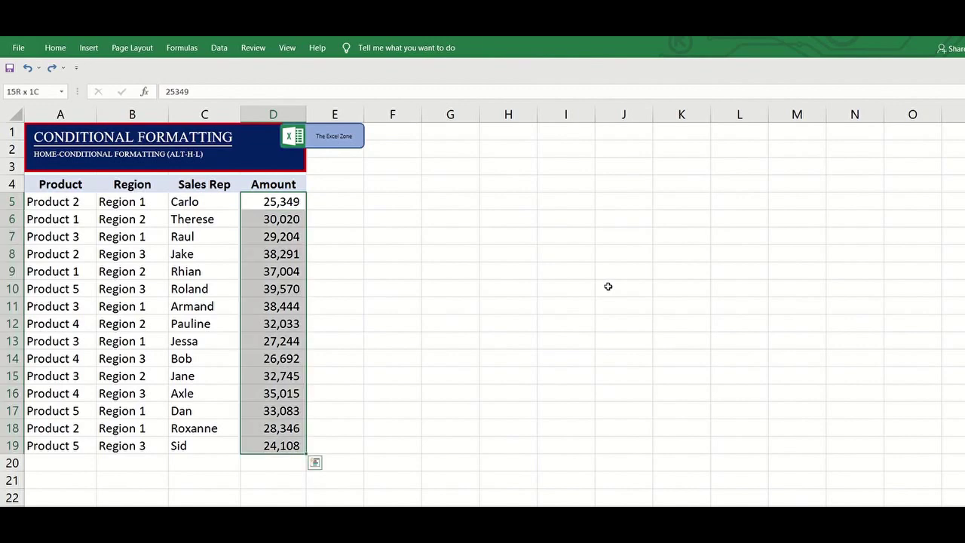
left_click(55, 47)
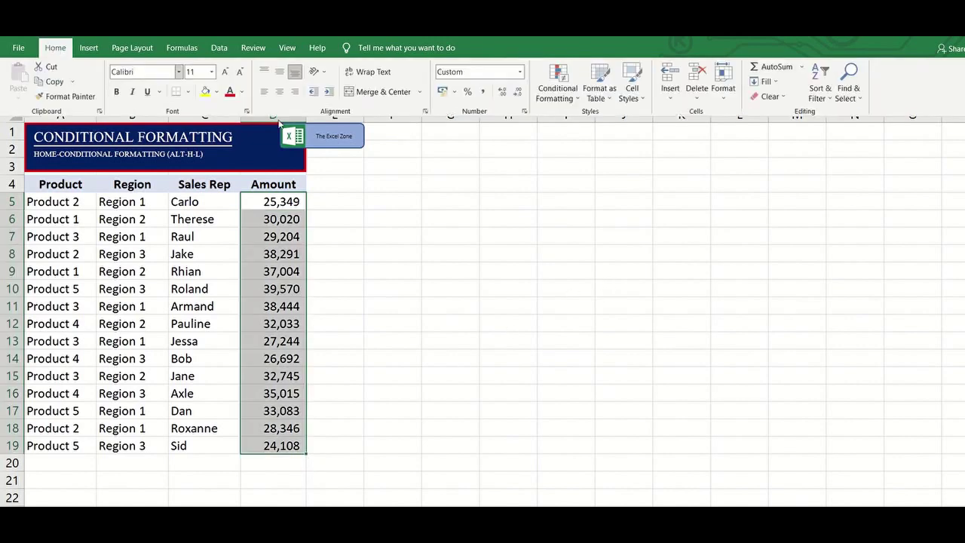
left_click(556, 91)
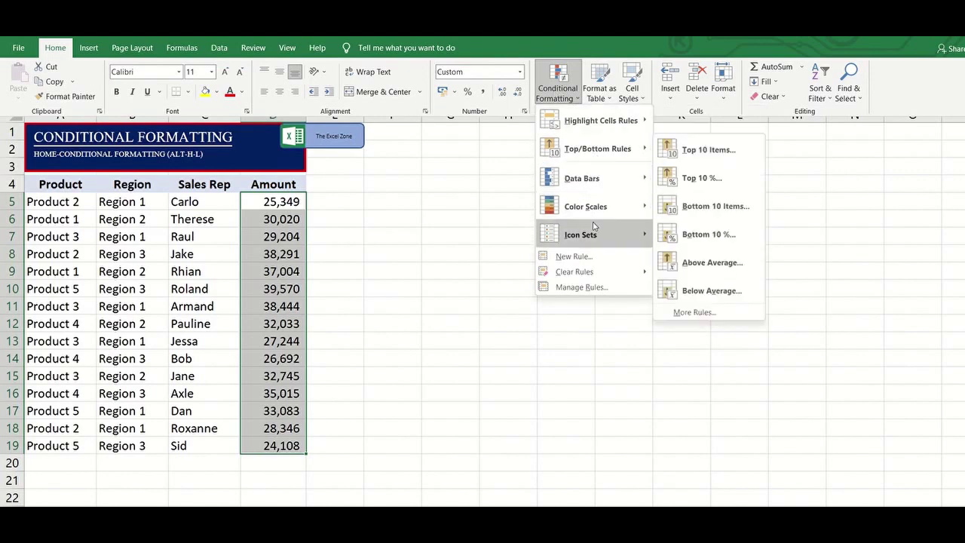
mouse_move(594, 239)
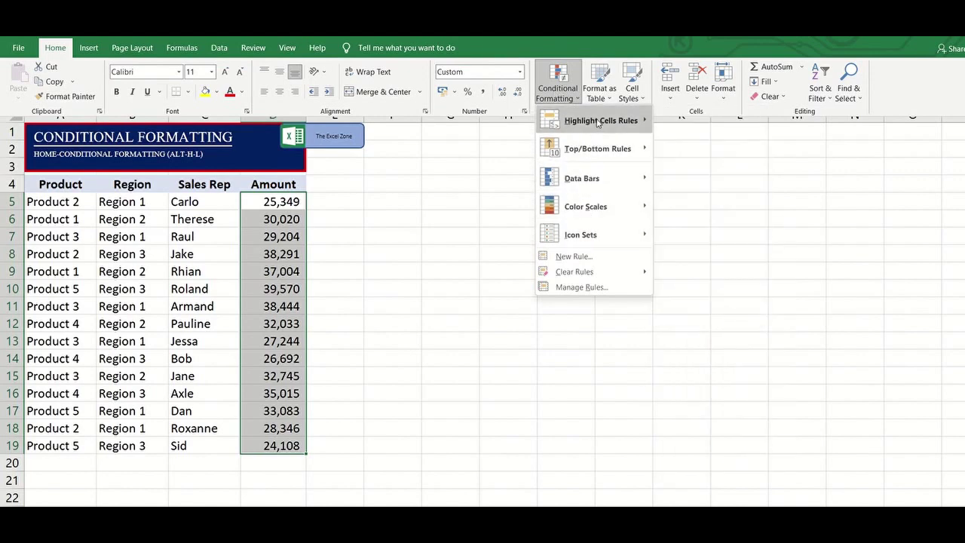
mouse_move(596, 122)
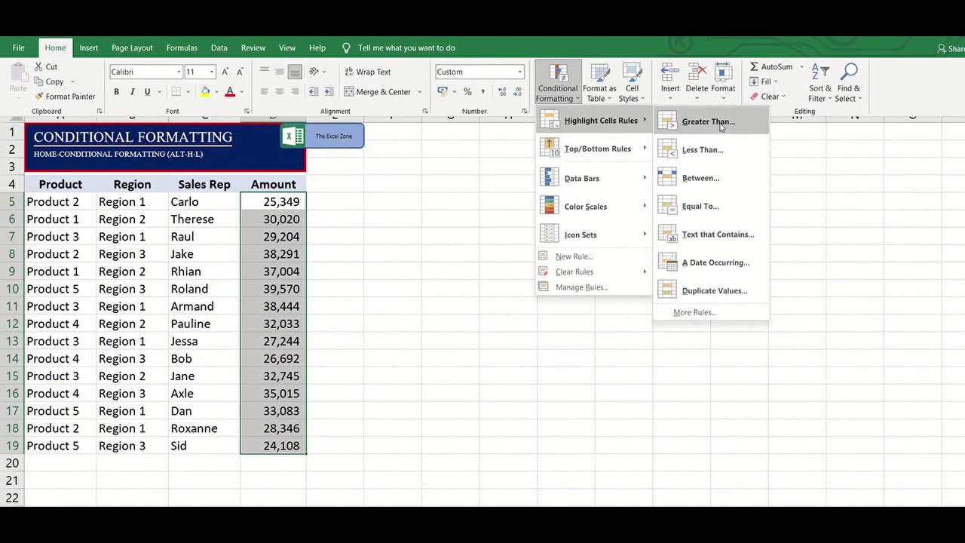
left_click(722, 180)
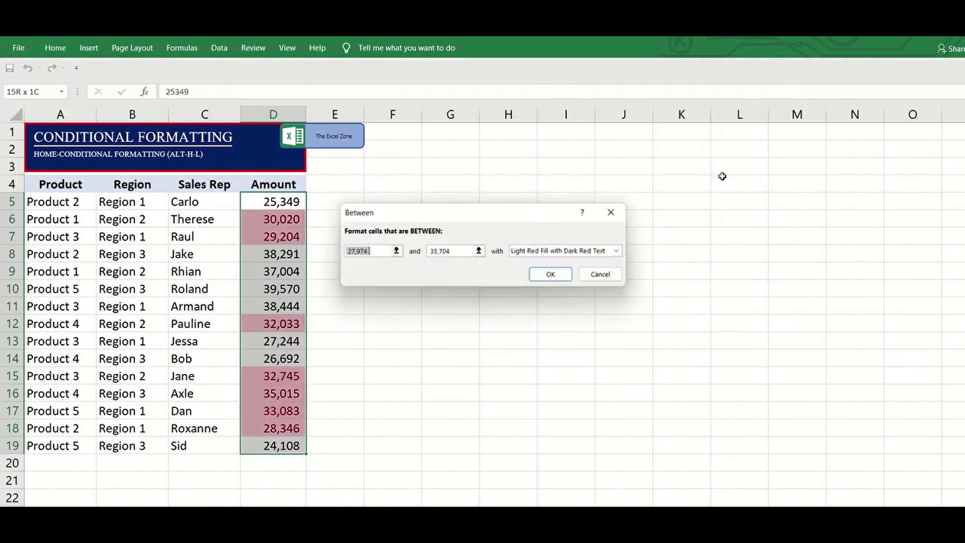
type("25000")
key("Tab")
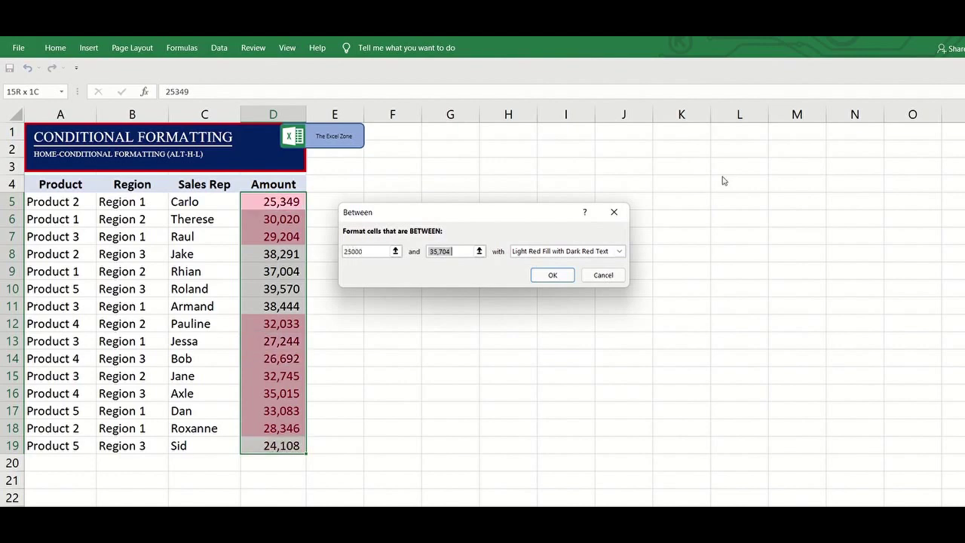
type("35000")
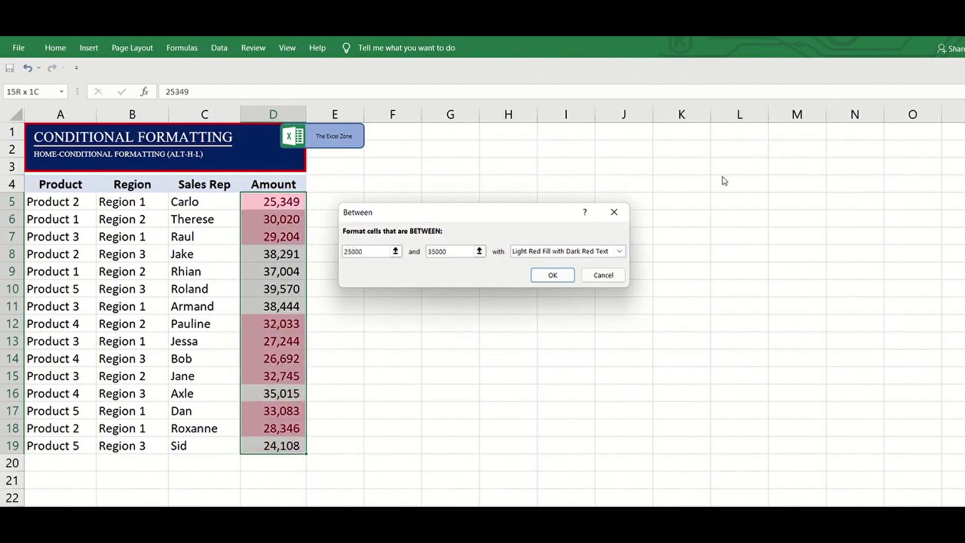
key("Return")
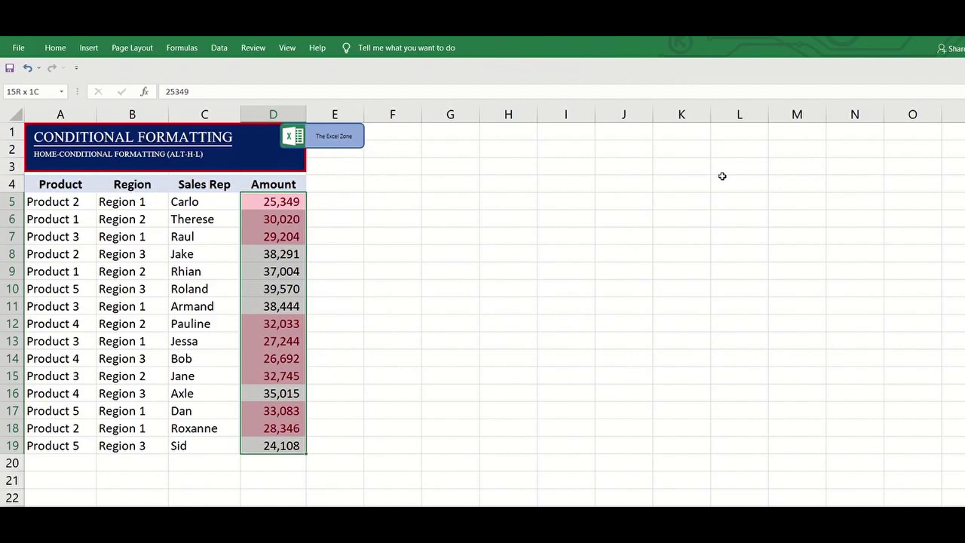
- Undo the red highlighting rule applied to the amounts in D5:D19
key("ctrl+z")
key("ctrl+q")
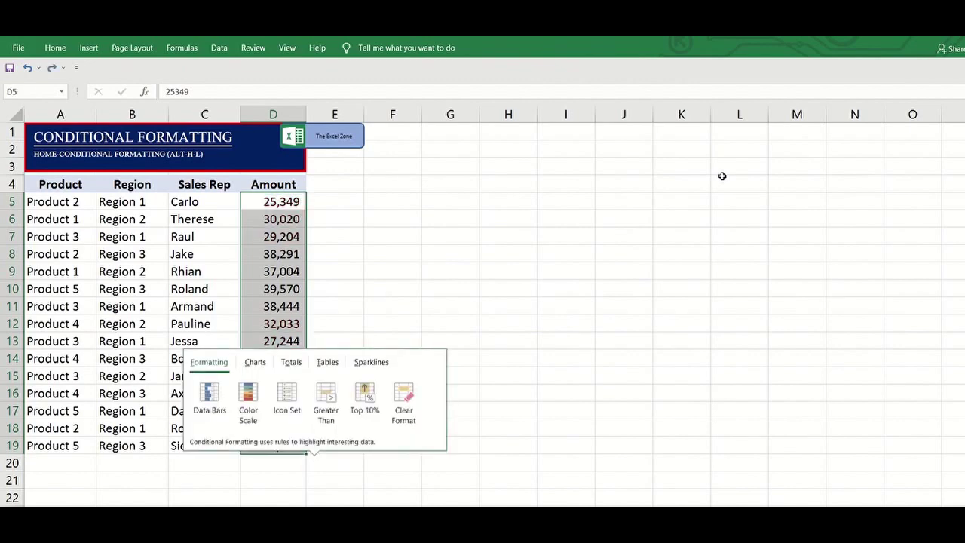
key("Escape")
- Preview the Top/Bottom Rules, Data Bars, Color Scales and Icon Sets offered by conditional formatting for the amounts in D5:D19
key("alt")
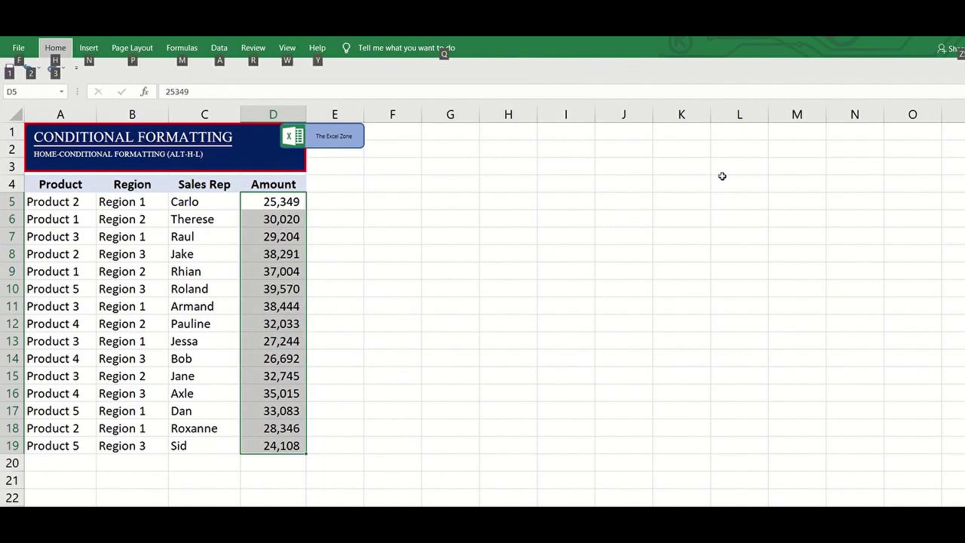
key("h")
key("l")
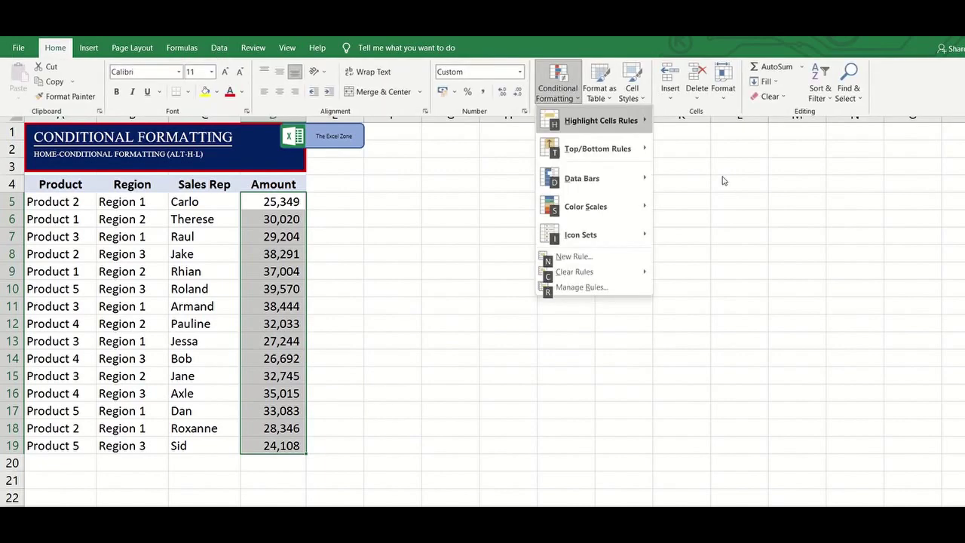
mouse_move(642, 154)
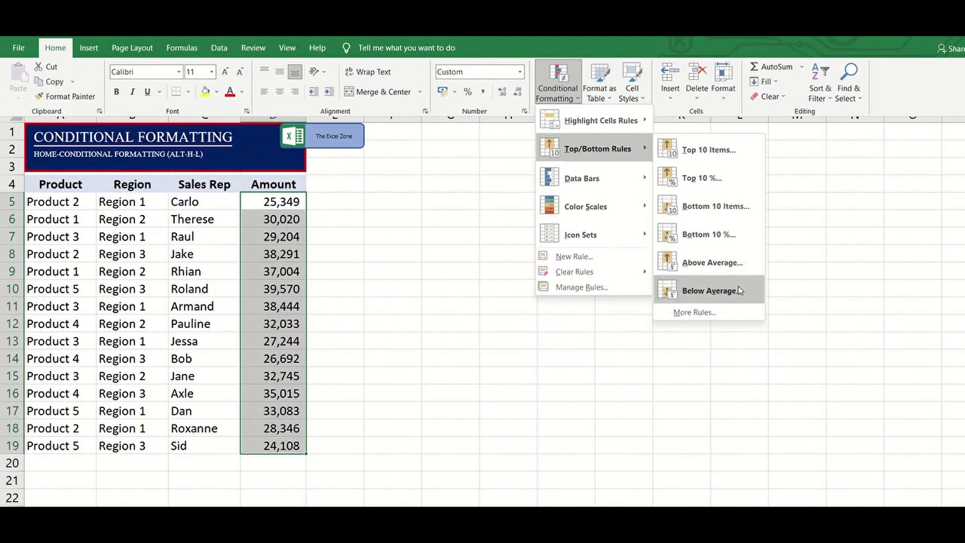
mouse_move(632, 180)
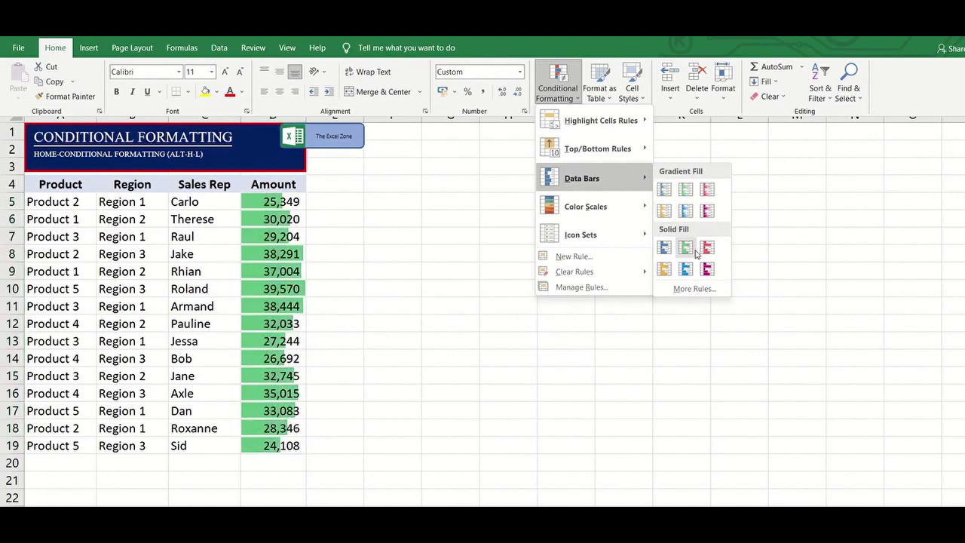
mouse_move(633, 206)
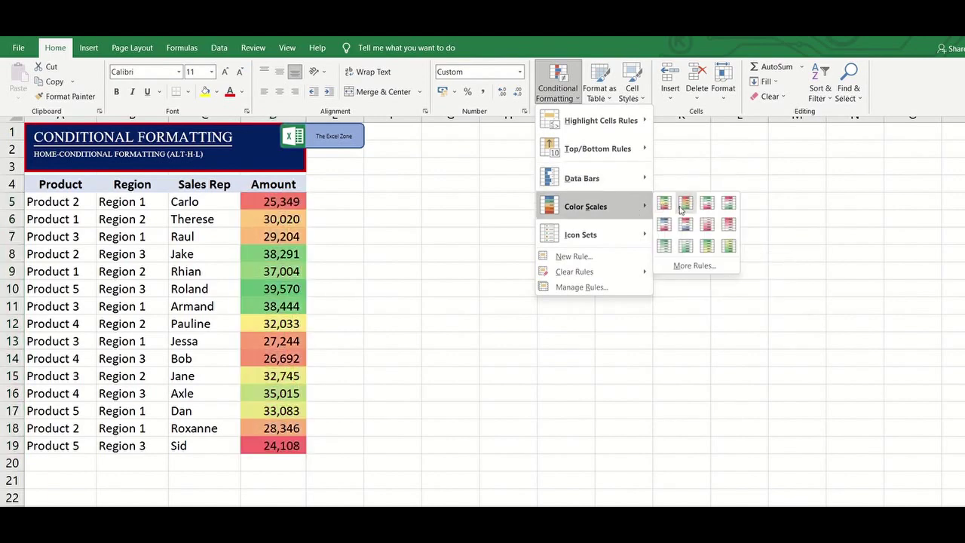
mouse_move(628, 235)
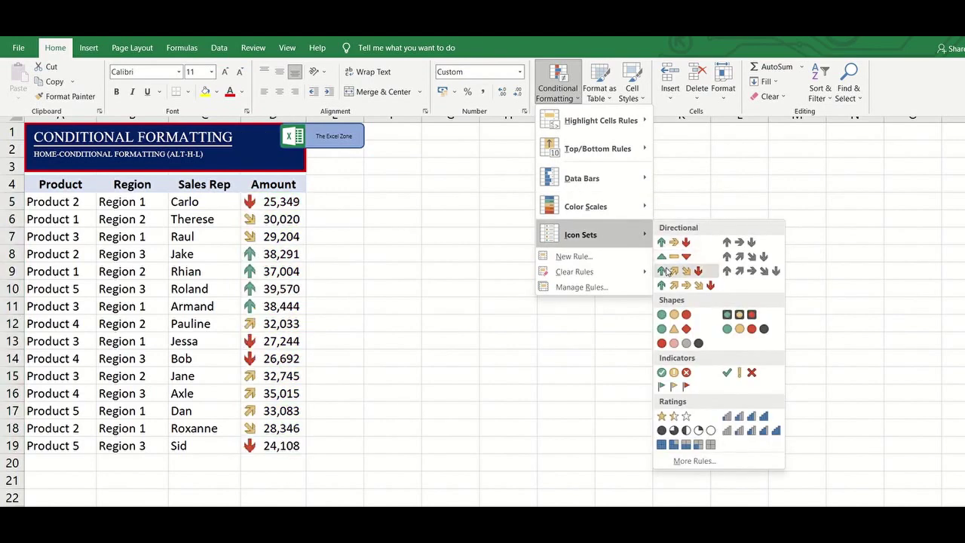
- Create a 2-Color Scale formatting rule for D5:D19 with red for the lowest value and light green for the highest value
left_click(619, 258)
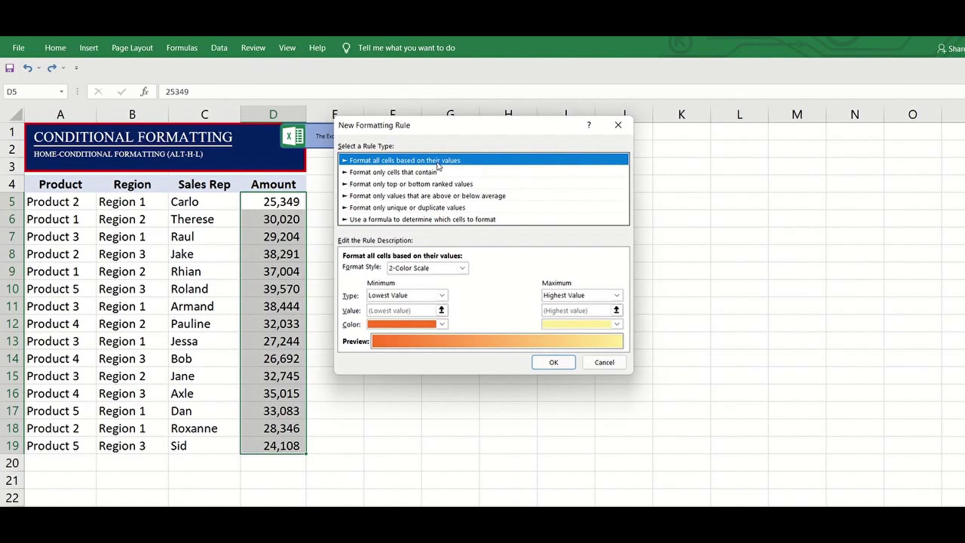
left_click(442, 324)
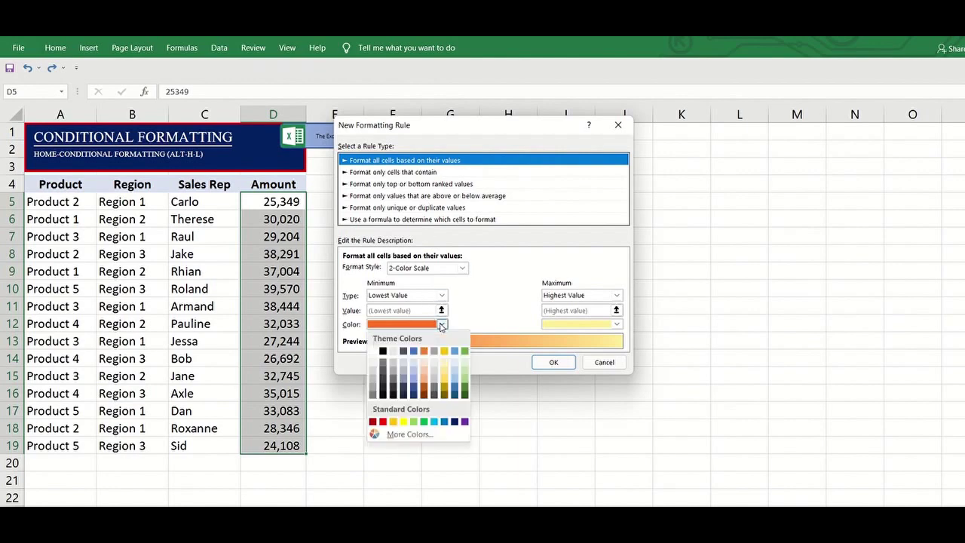
left_click(383, 421)
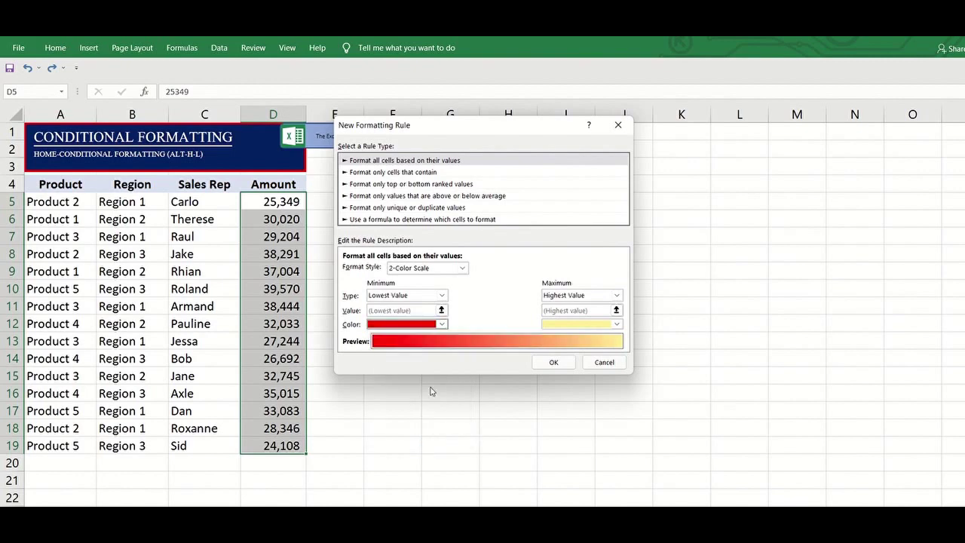
left_click(616, 324)
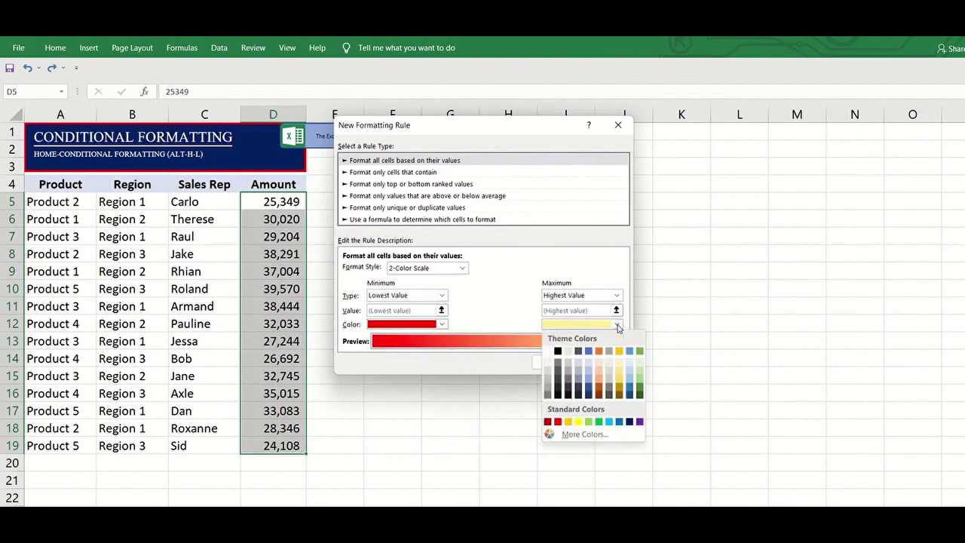
left_click(637, 384)
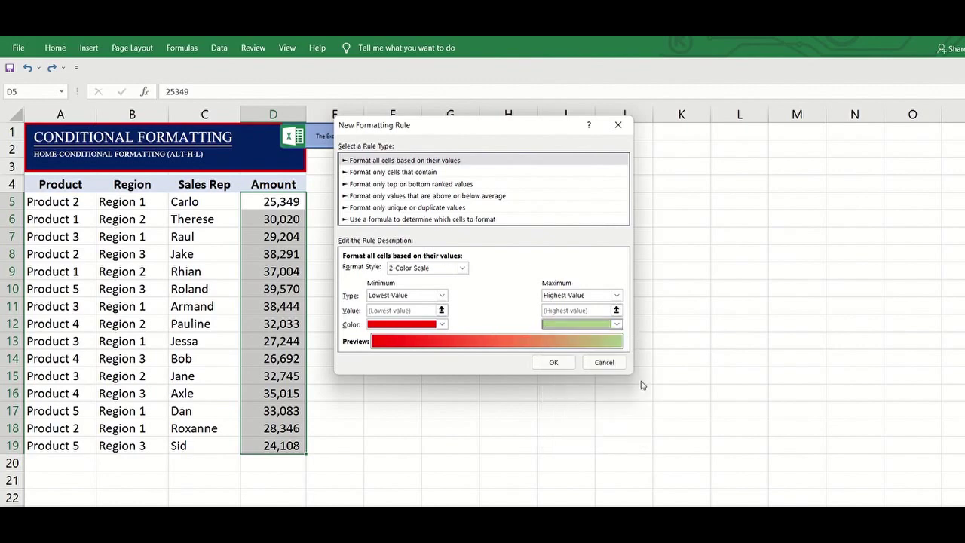
left_click(554, 363)
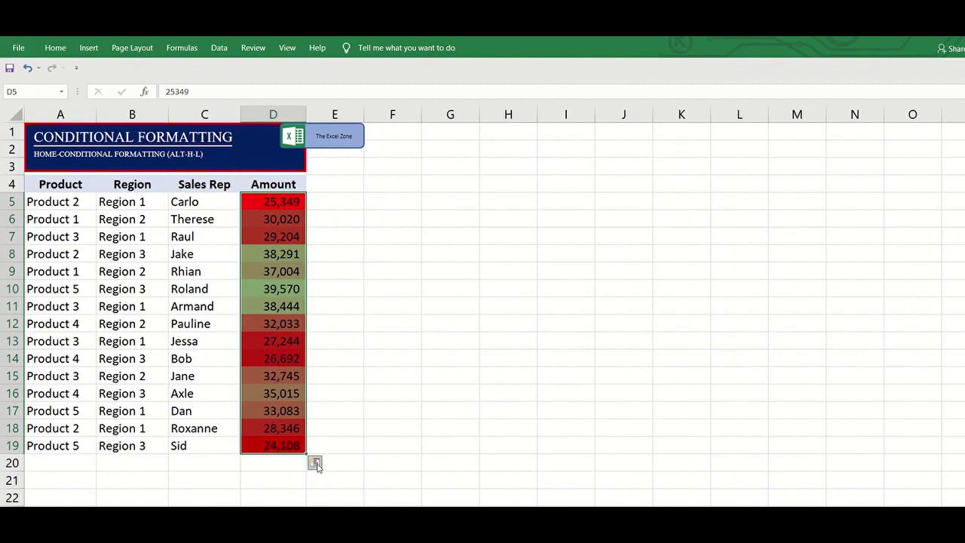
- Clear the conditional formatting rules from the selected amounts in D5:D19
left_click(315, 463)
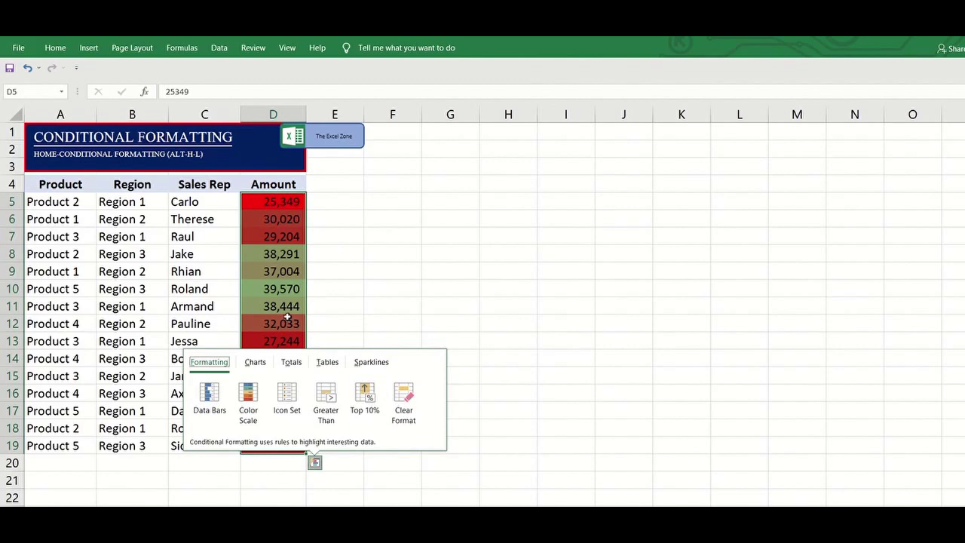
key("Escape")
key("alt")
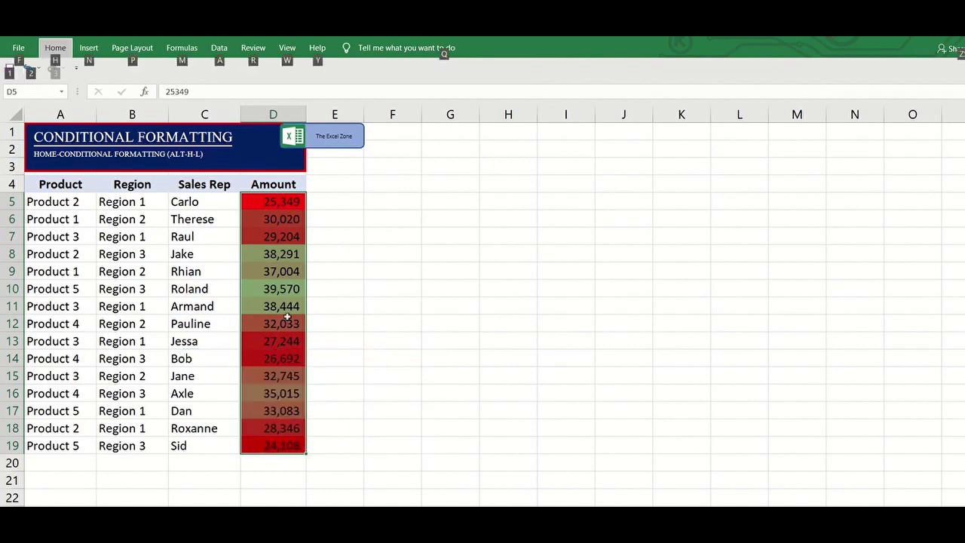
key("h")
key("l")
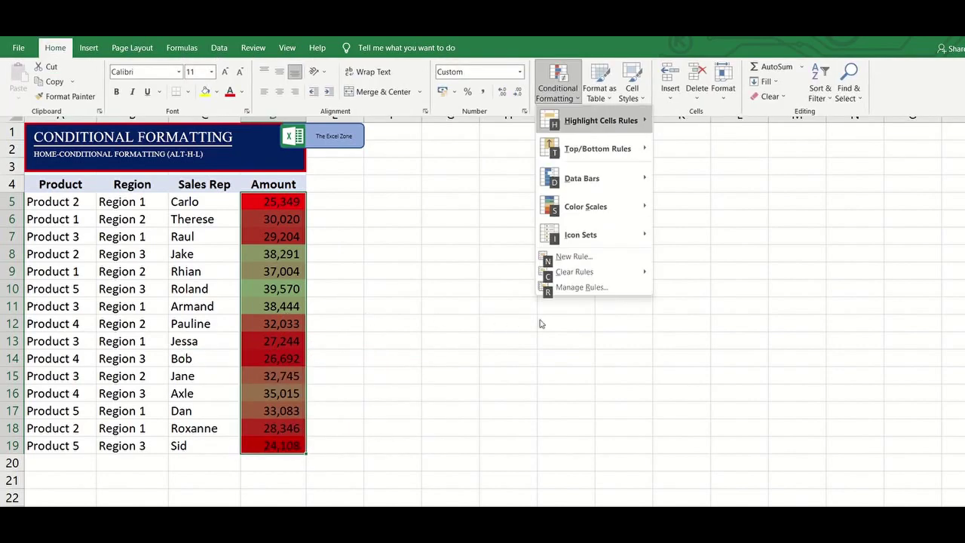
mouse_move(586, 275)
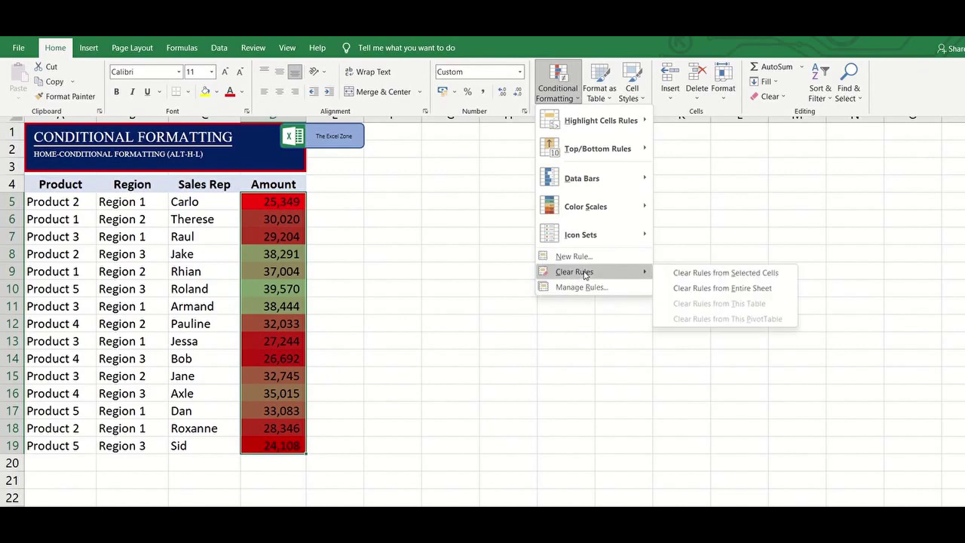
left_click(716, 272)
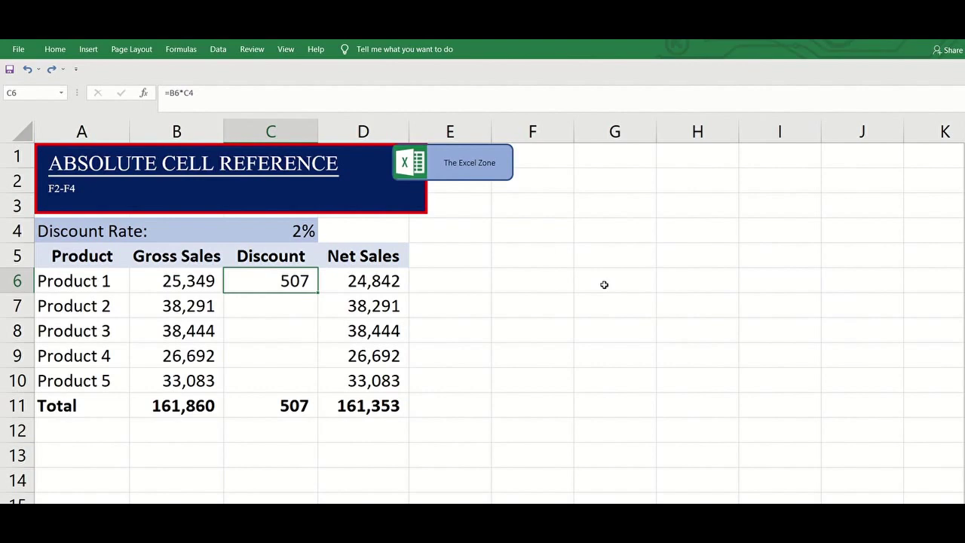
- Check the references in C6's discount formula and copy the formula down to C7 for Product 2
key("F2")
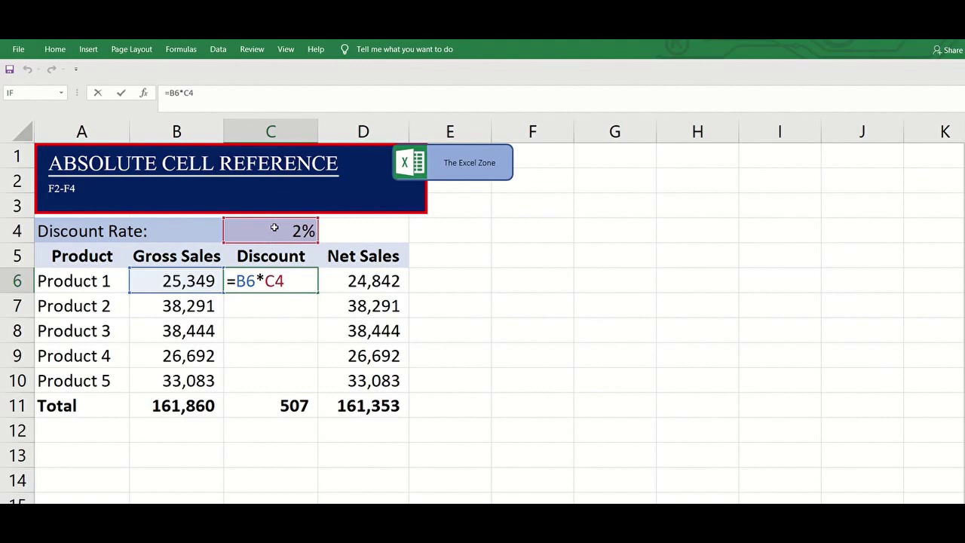
key("ctrl+Return")
key("Down")
key("ctrl+d")
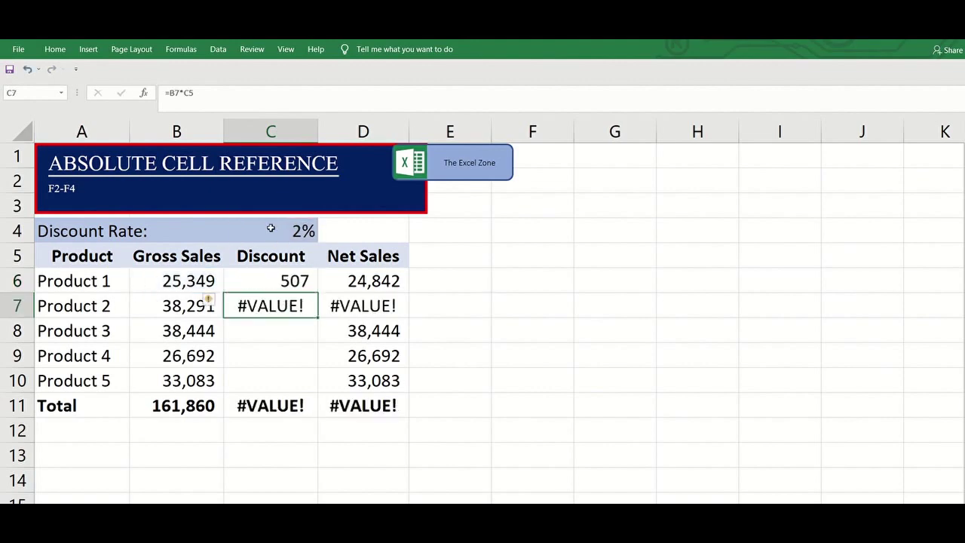
- Examine which cells the copied discount formula in C7 refers to, leaving the formula unedited
key("F2")
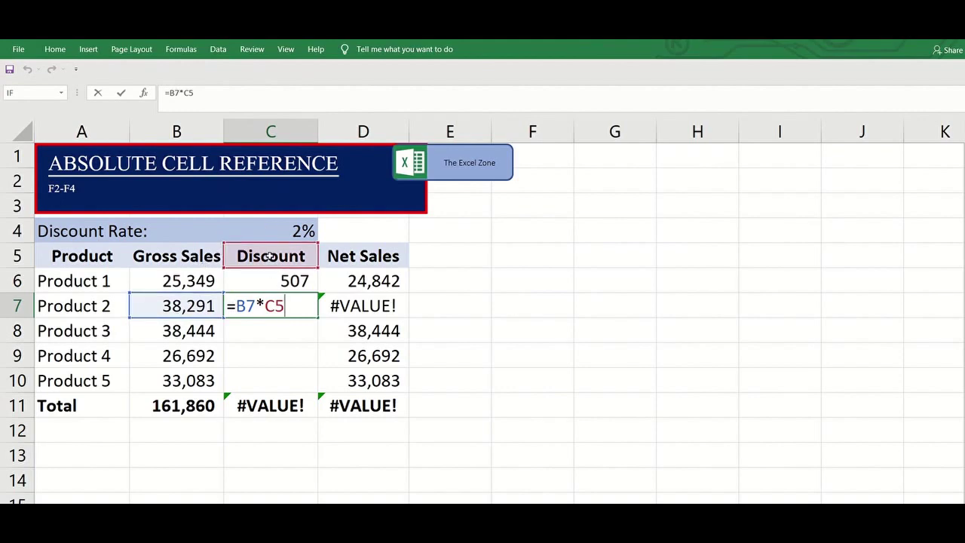
key("shift+Left")
key("shift+Left")
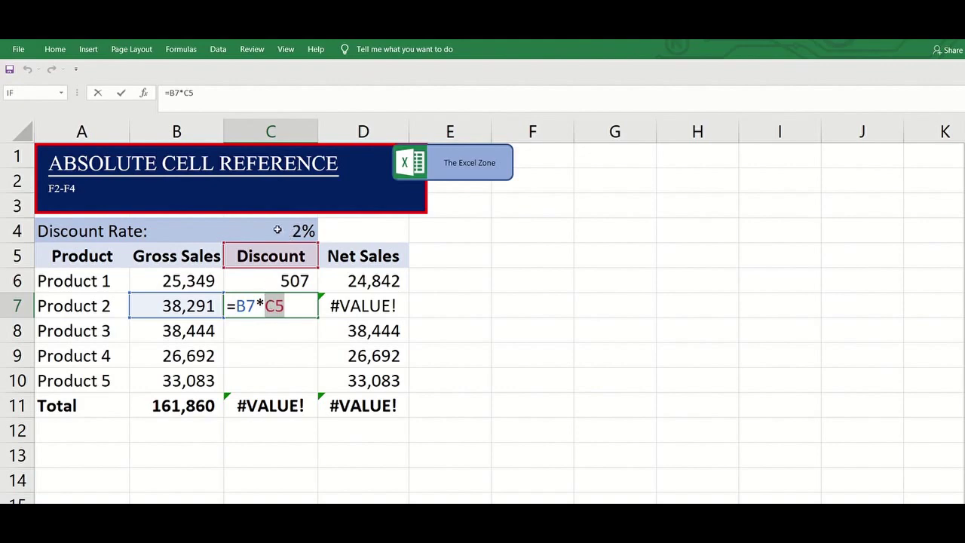
key("Escape")
- Make the discount rate reference absolute in C6 so the formula reads =B6*$C$4, and recheck its references
key("Up")
key("F2")
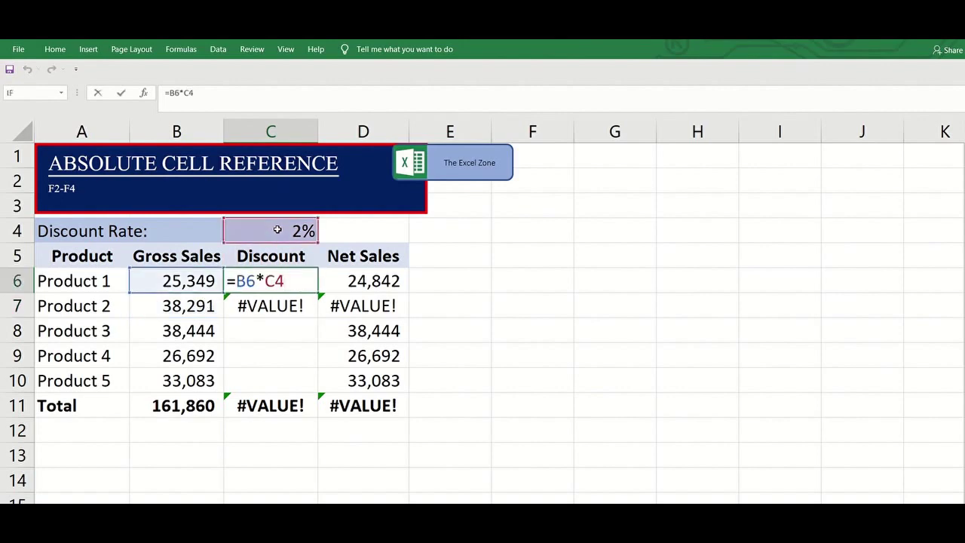
key("shift+Left")
key("shift+Left")
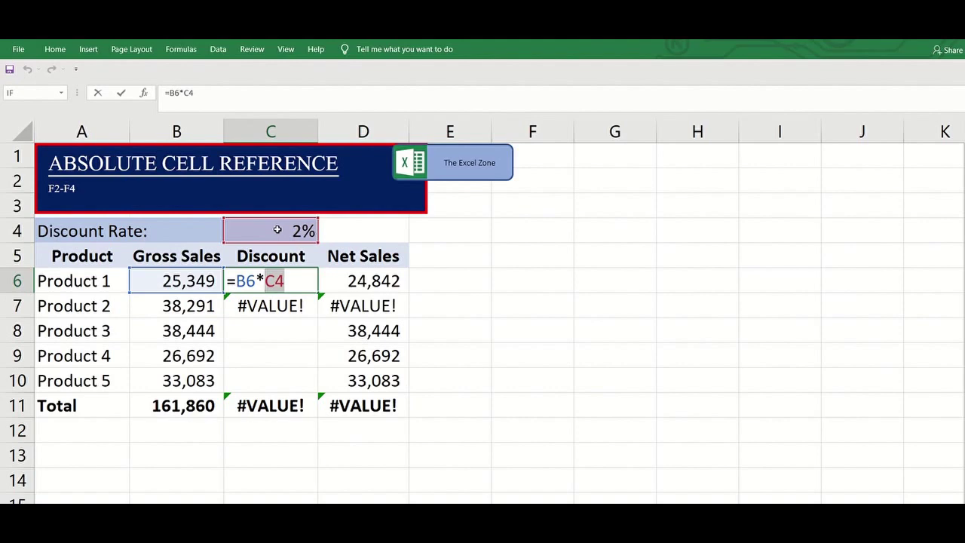
key("F4")
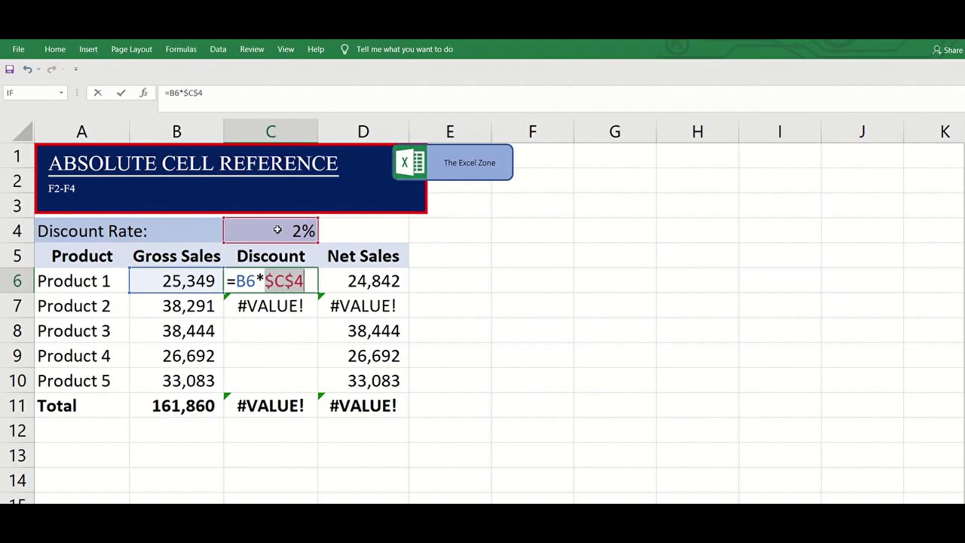
key("Return")
key("Up")
key("F2")
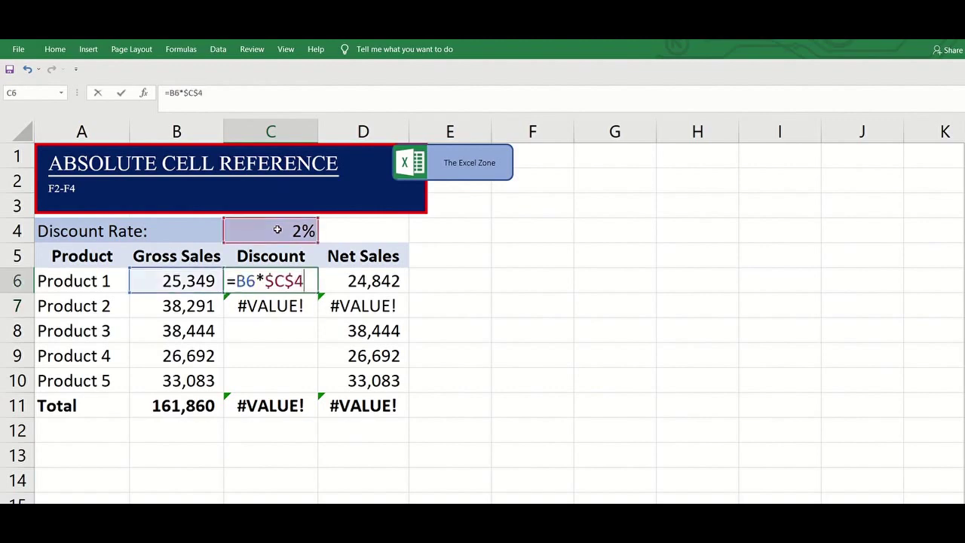
key("Escape")
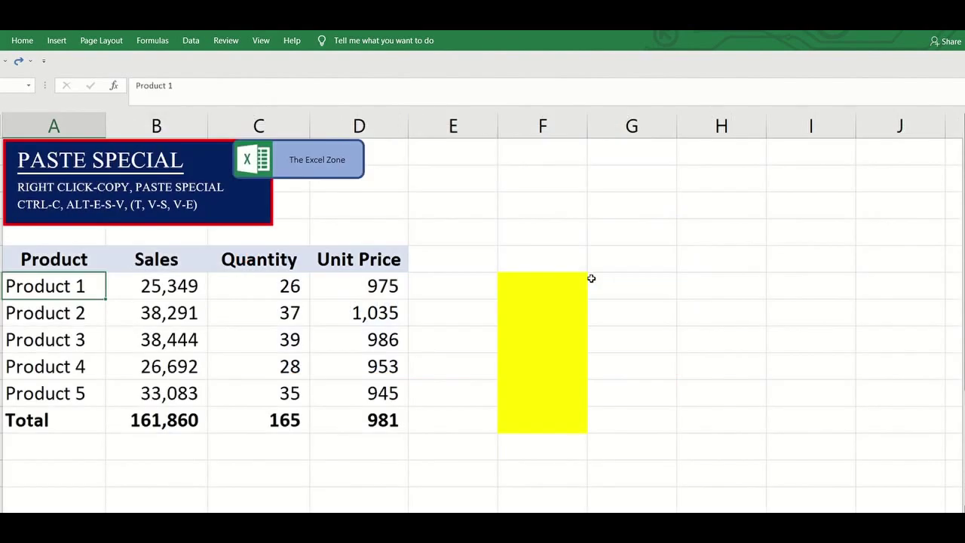
- Copy the unit prices in D6:D11 into the yellow range F6:F11 with a regular paste, and undo it
key("ctrl+Right")
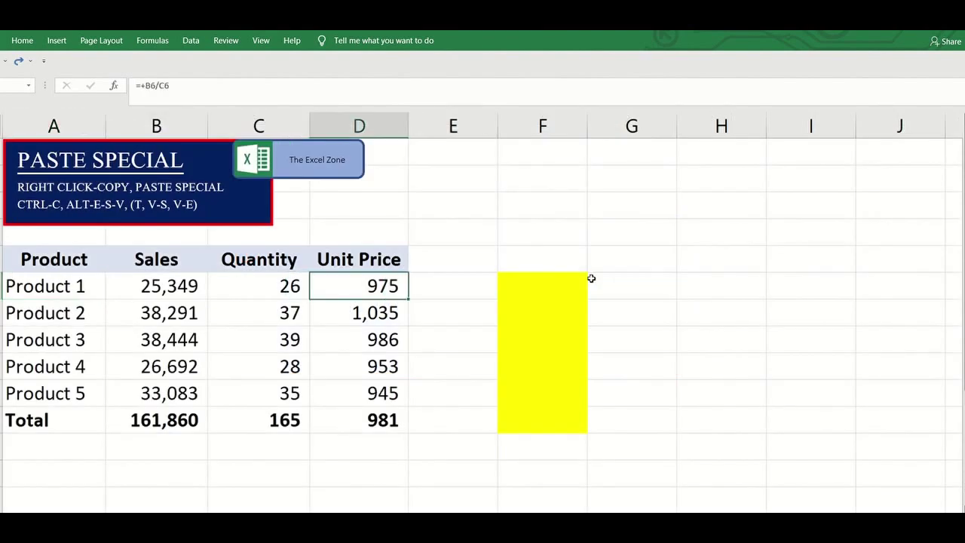
key("ctrl+shift+Down")
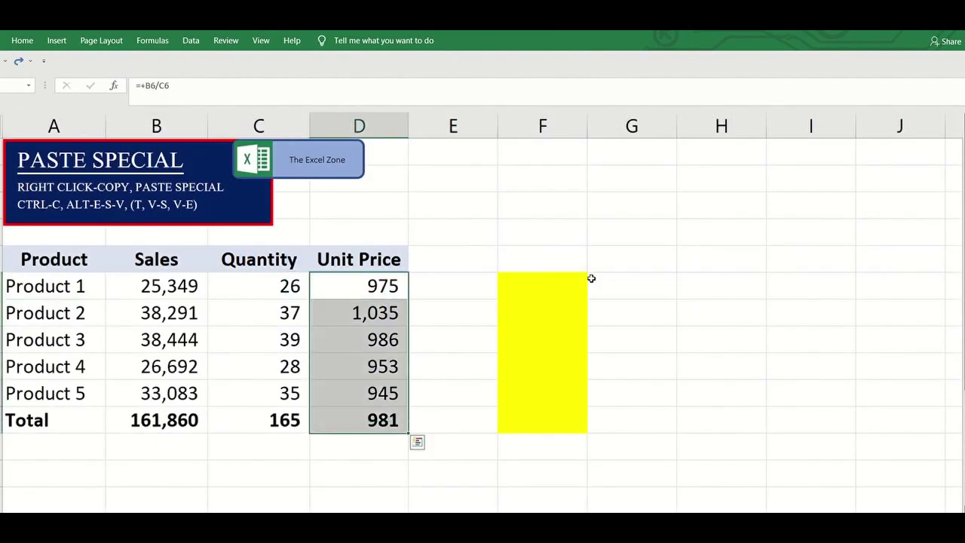
key("ctrl+c")
key("Right")
key("Right")
key("ctrl+v")
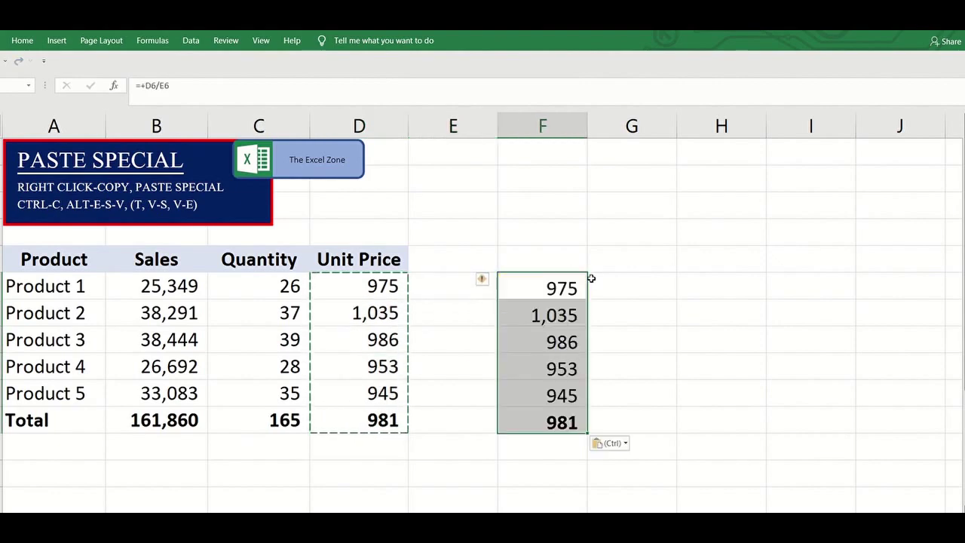
key("ctrl+z")
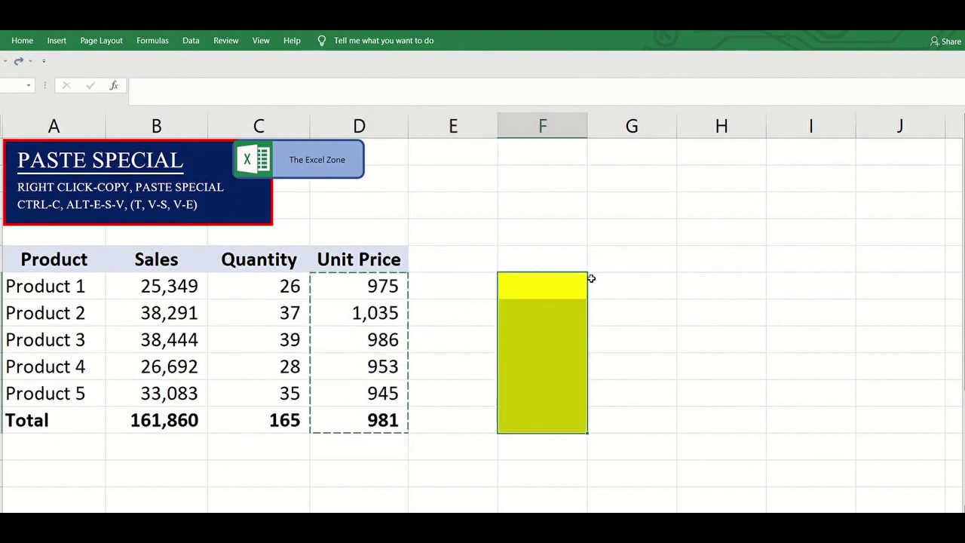
- Copy the unit prices in D6:D11 and review the Paste Special options for F6, closing them without pasting
key("ctrl+Left")
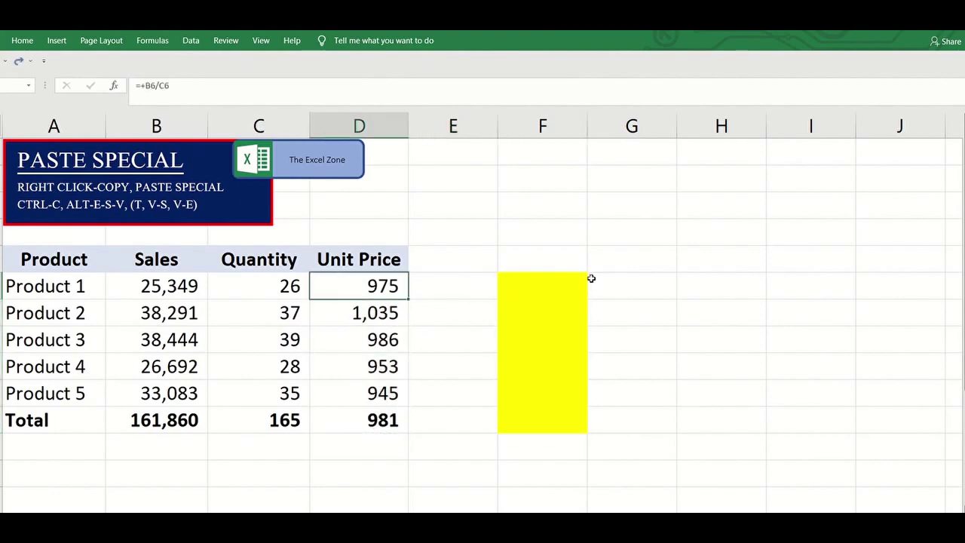
key("ctrl+shift+Down")
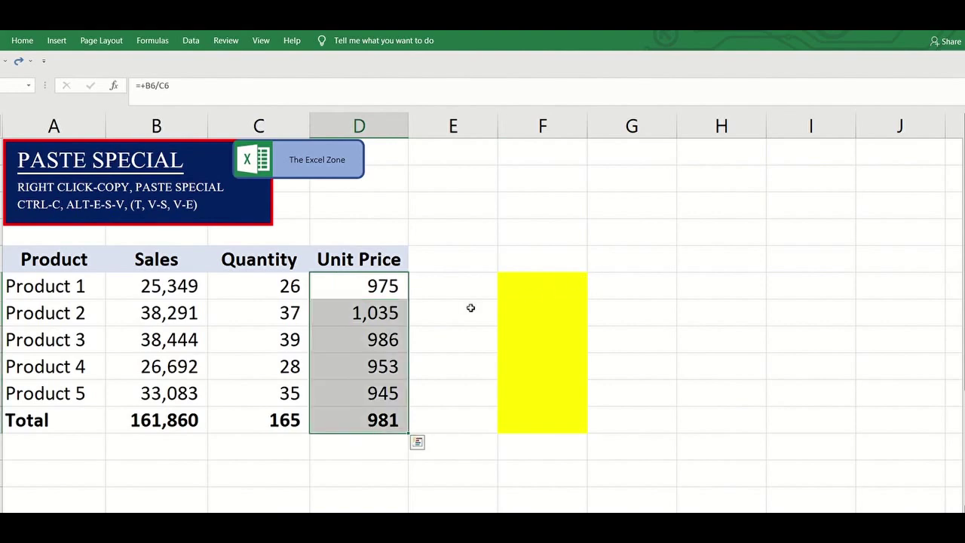
right_click(360, 299)
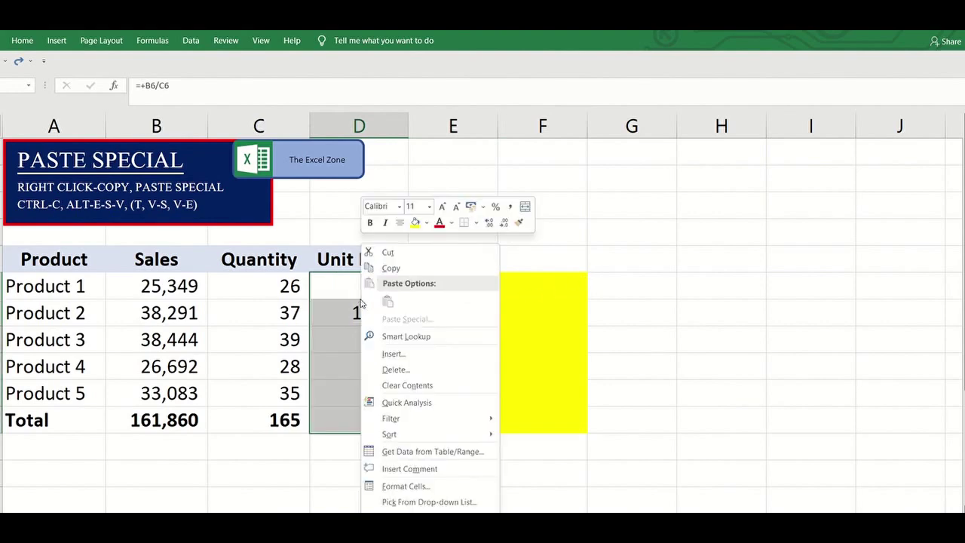
left_click(395, 268)
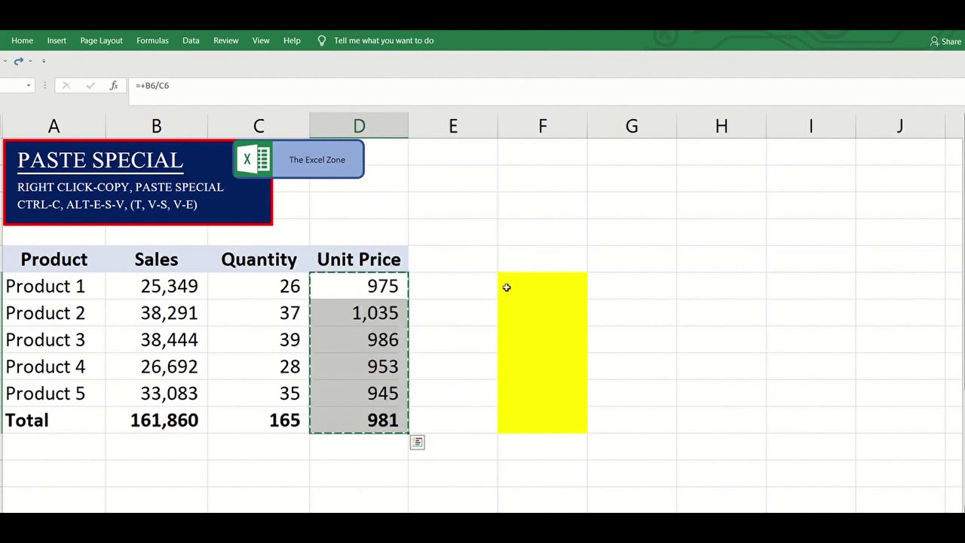
left_click(533, 286)
right_click(534, 286)
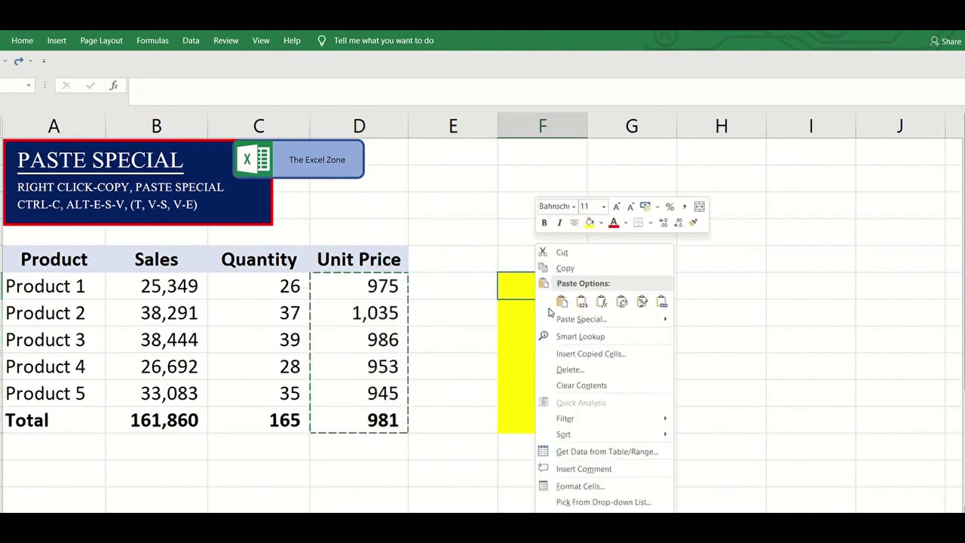
left_click(580, 318)
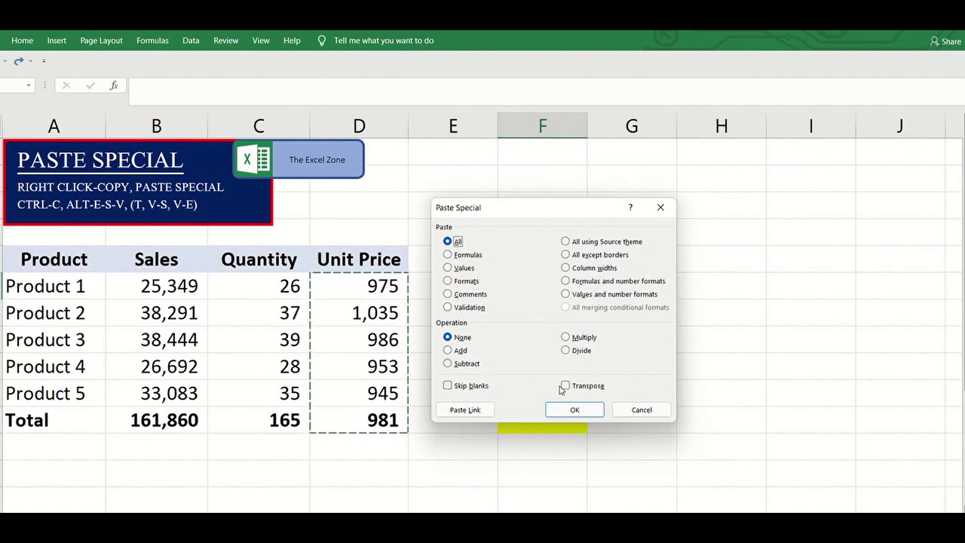
key("Return")
- Copy the unit prices in D6:D11, paste only their values into the yellow range F6:F11, and undo the paste
key("Left")
key("Left")
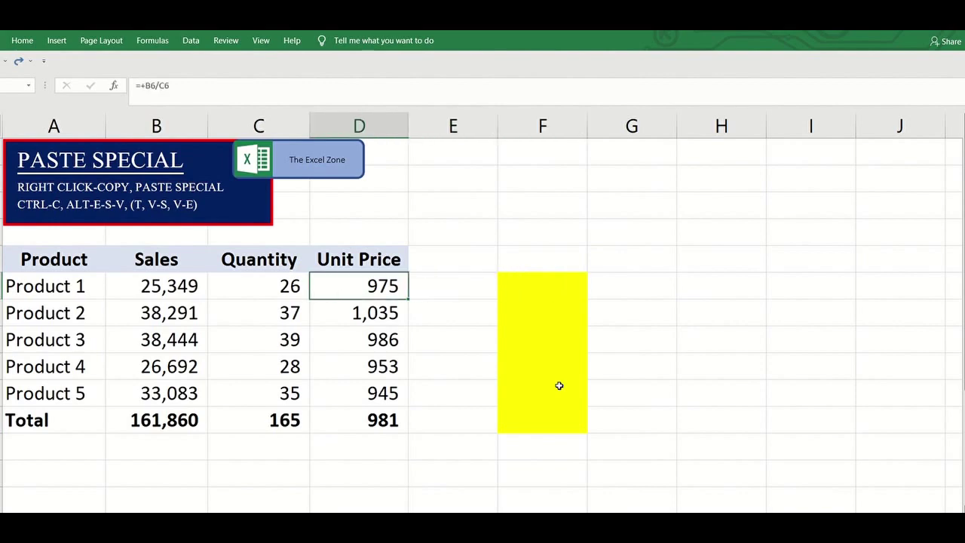
key("ctrl+v")
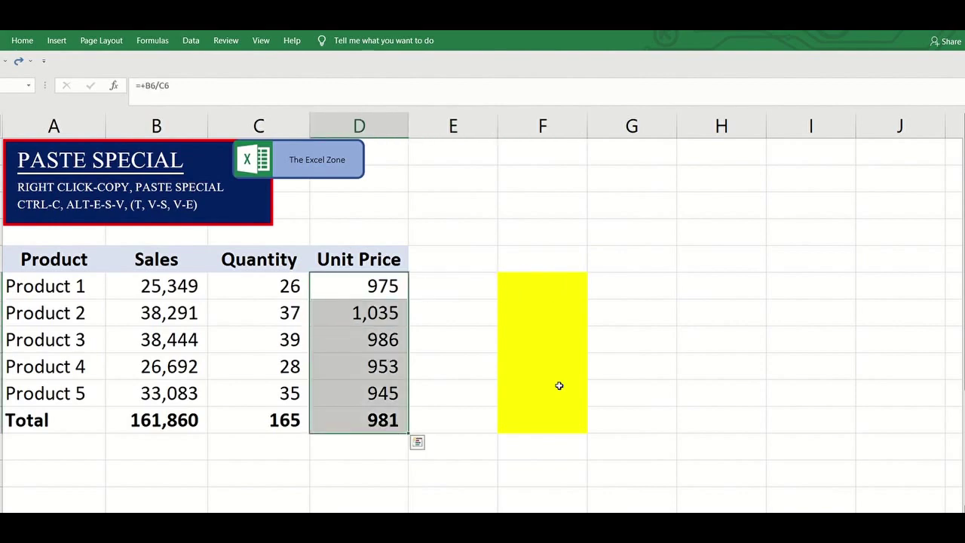
key("Right")
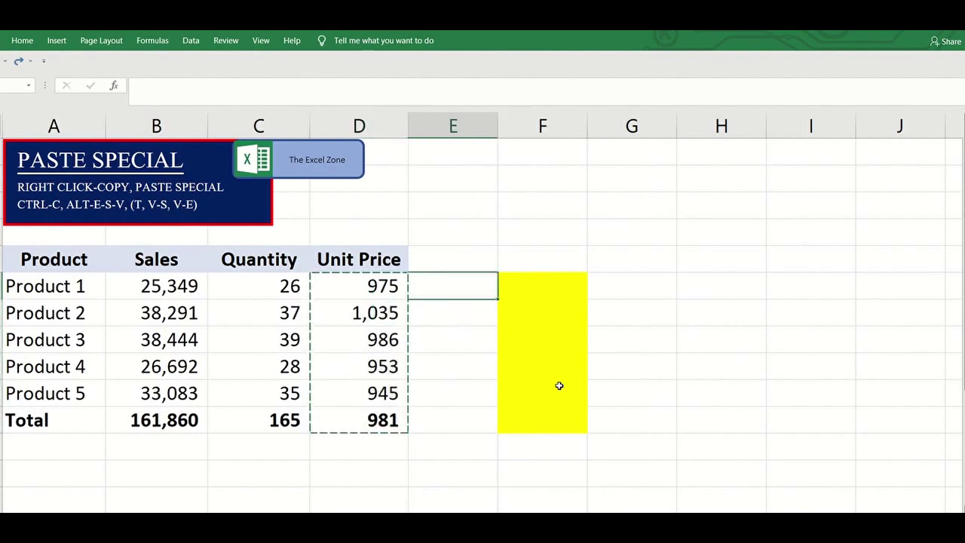
key("Right")
key("alt")
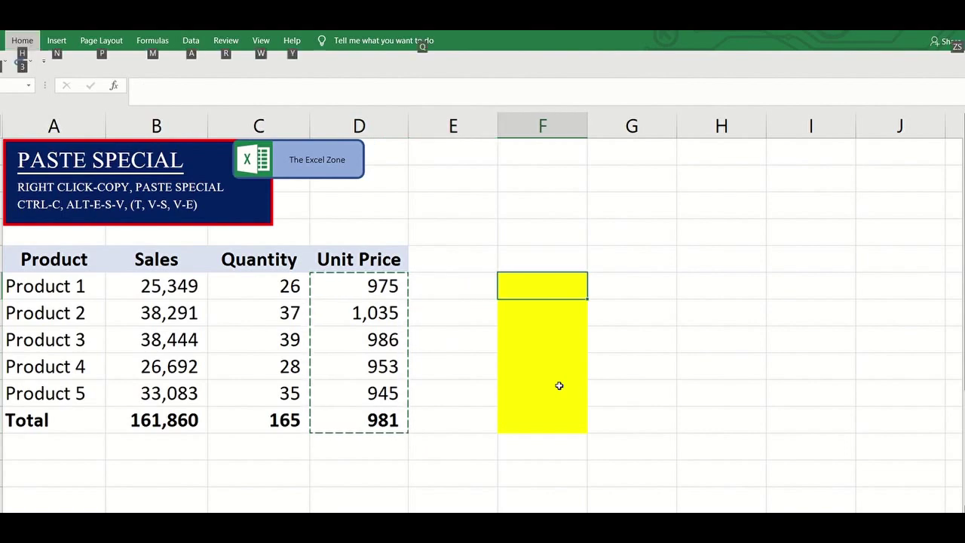
key("e")
key("s")
key("v")
key("Return")
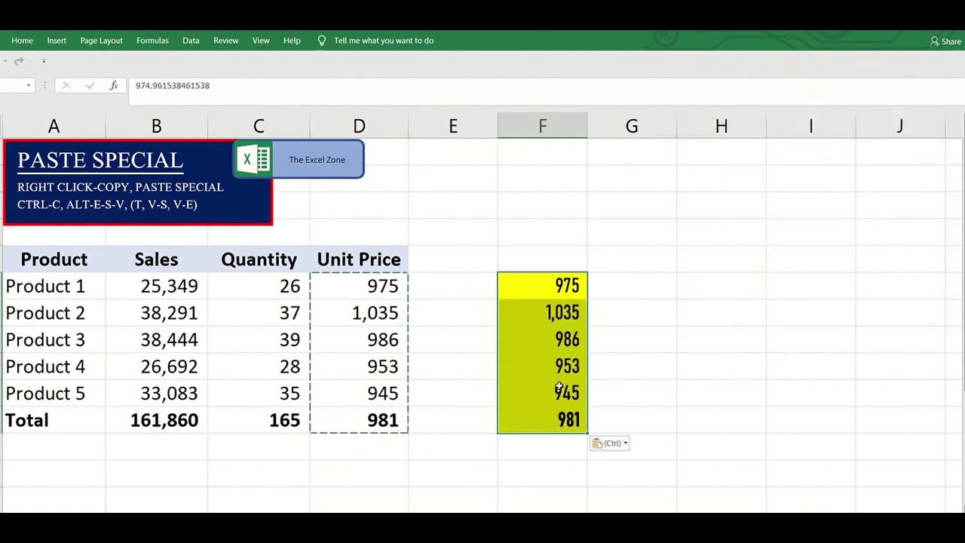
key("Delete")
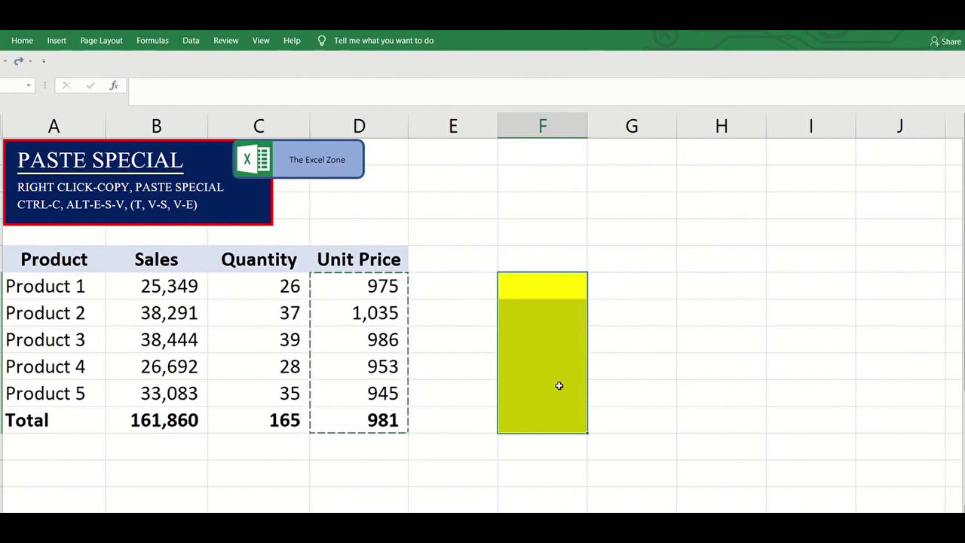
- Paste only the formats of the copied unit prices into F6:F11, and undo the formatting change
key("alt")
key("e")
key("s")
key("t")
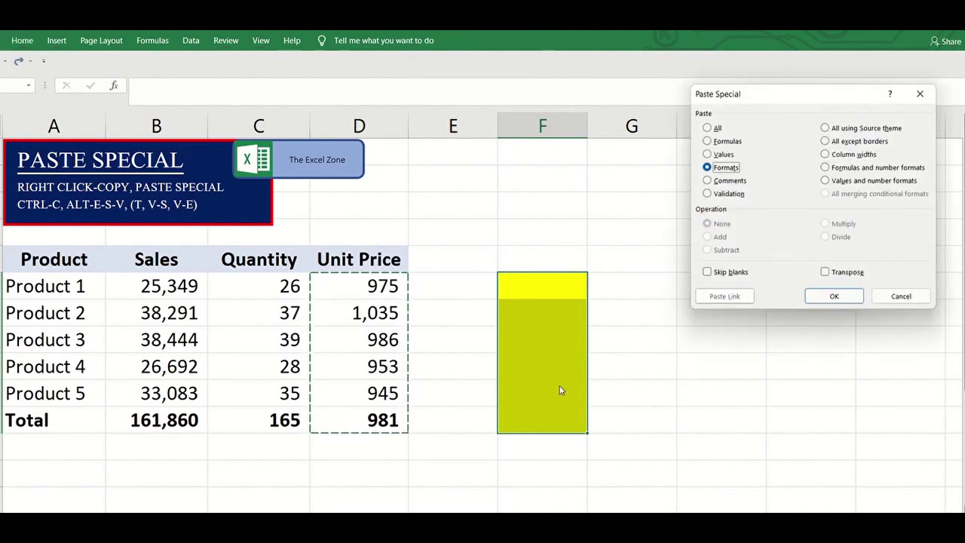
key("Return")
key("Escape")
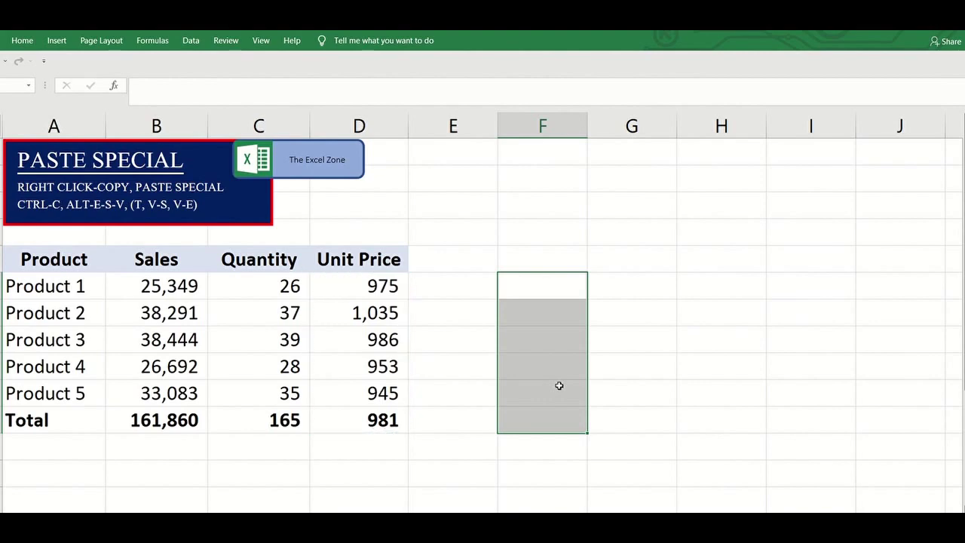
key("ctrl+z")
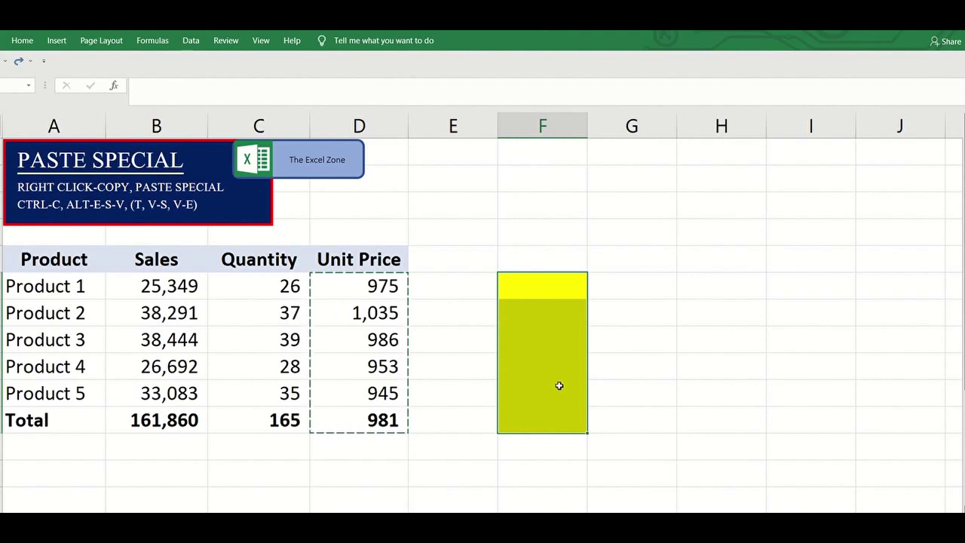
- Paste the copied unit prices into F6:F11 as values with the Subtract operation, and undo it
key("alt")
key("e")
key("s")
key("v")
key("s")
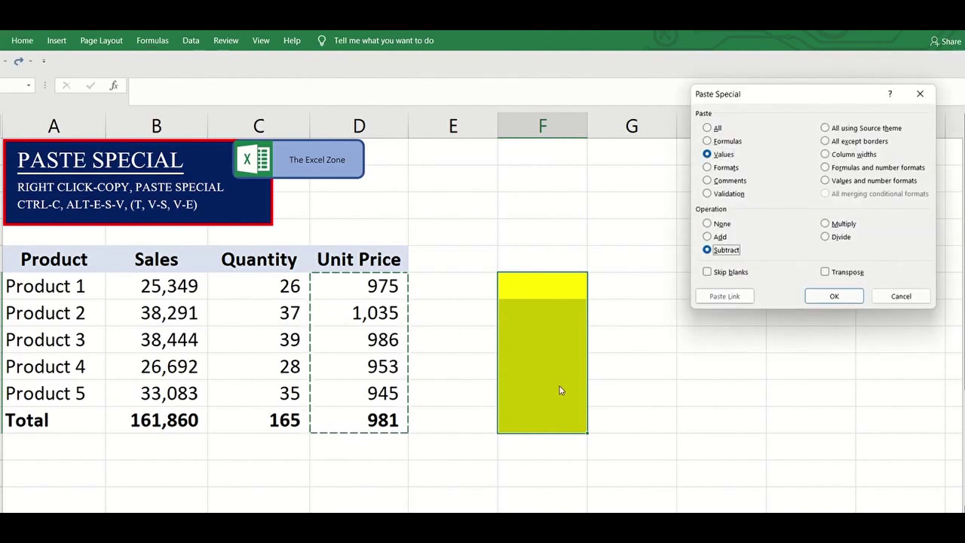
key("Return")
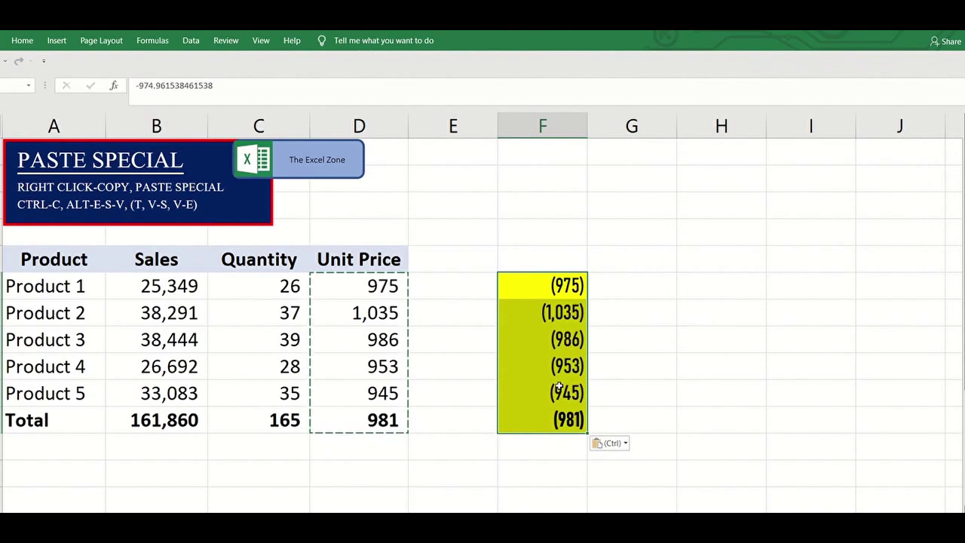
key("Escape")
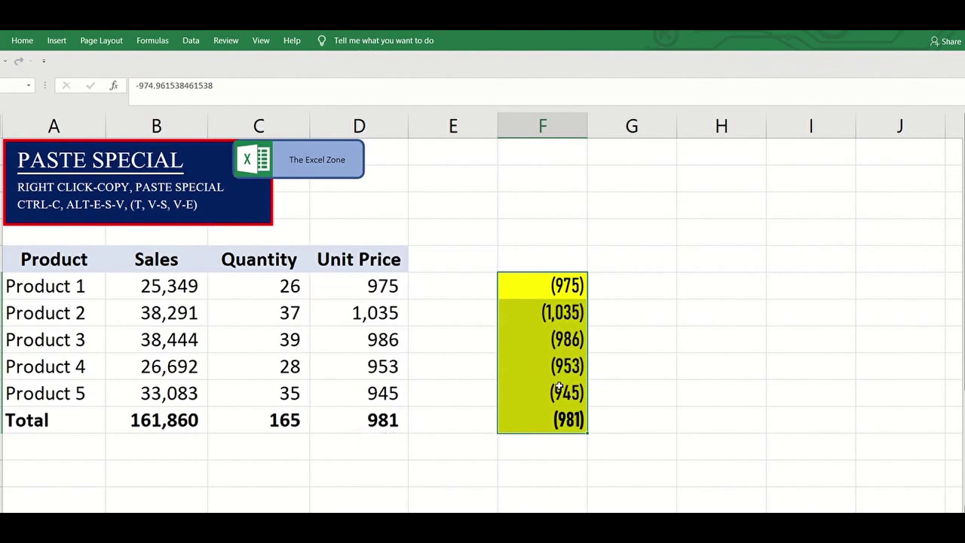
key("ctrl+z")
- Copy the product labels in A6:A11 and paste them as transposed values in a row starting at G5
key("Left")
key("Left")
key("Left")
key("Left")
key("Left")
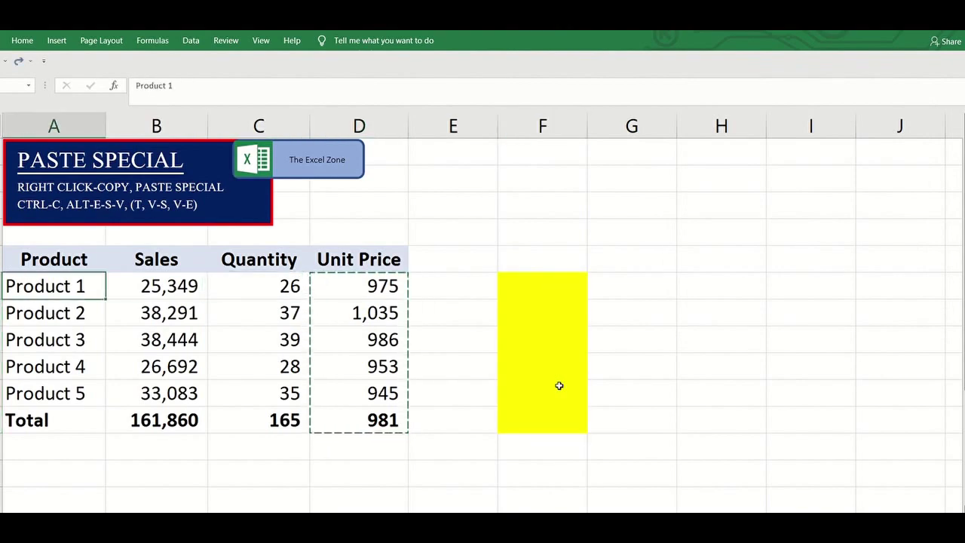
key("Escape")
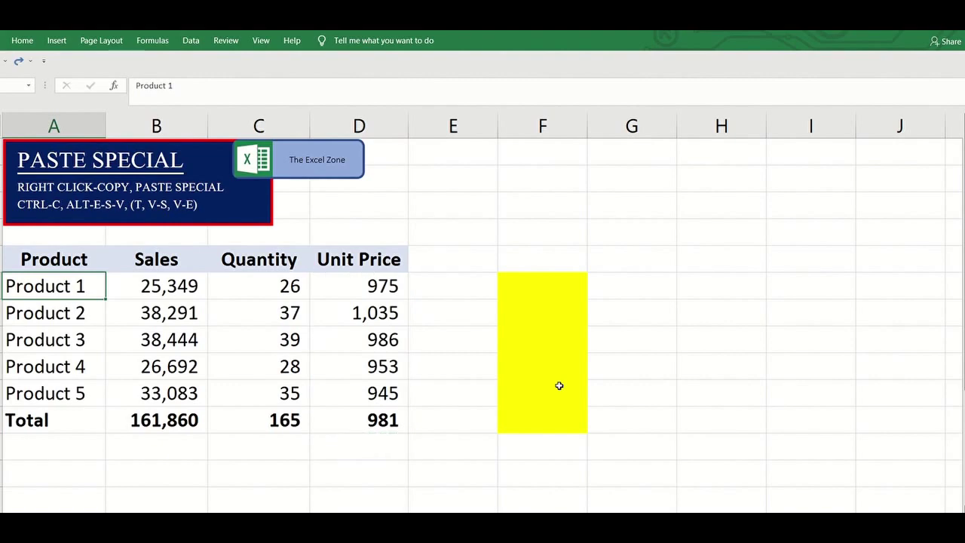
key("ctrl+shift+Down")
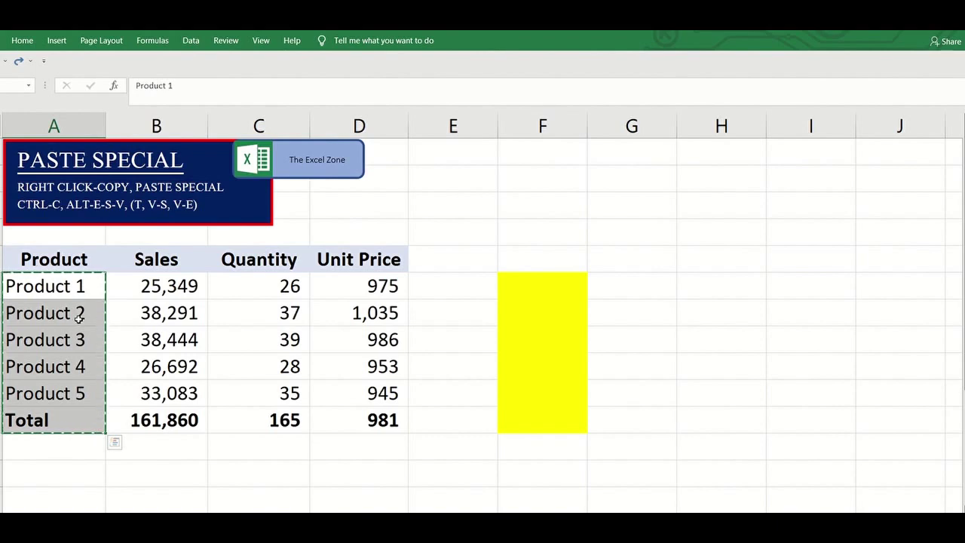
key("Right")
key("Right")
key("Right")
key("Right")
key("Right")
key("Right")
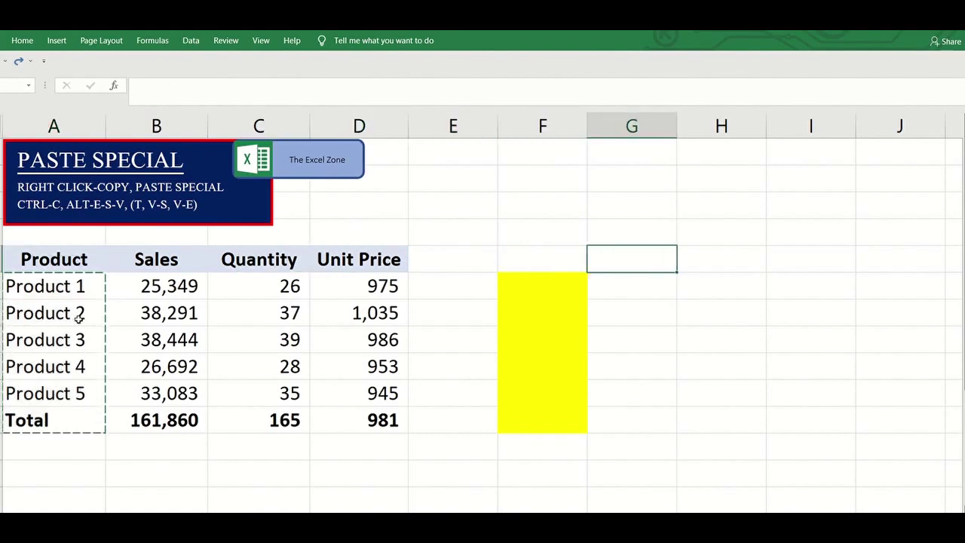
key("alt")
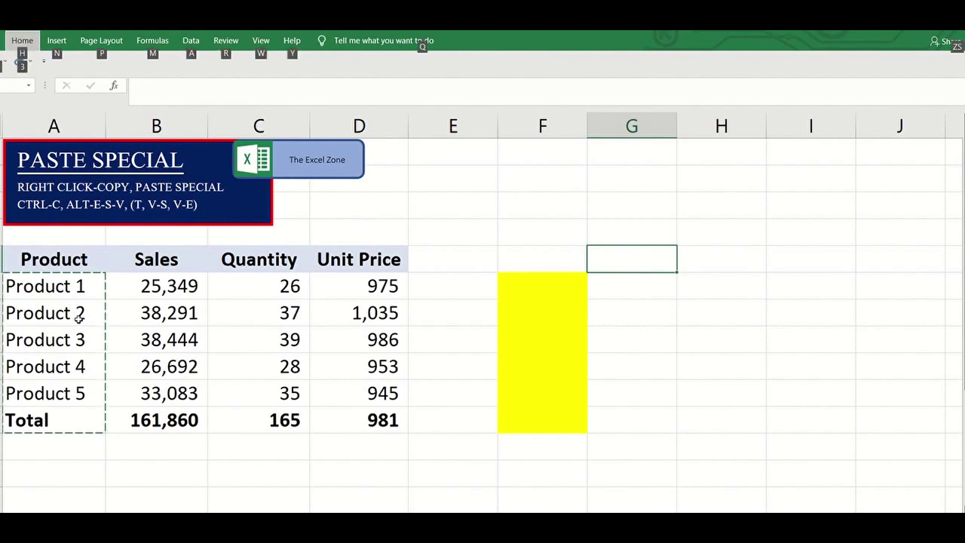
key("e")
key("s")
key("v")
key("e")
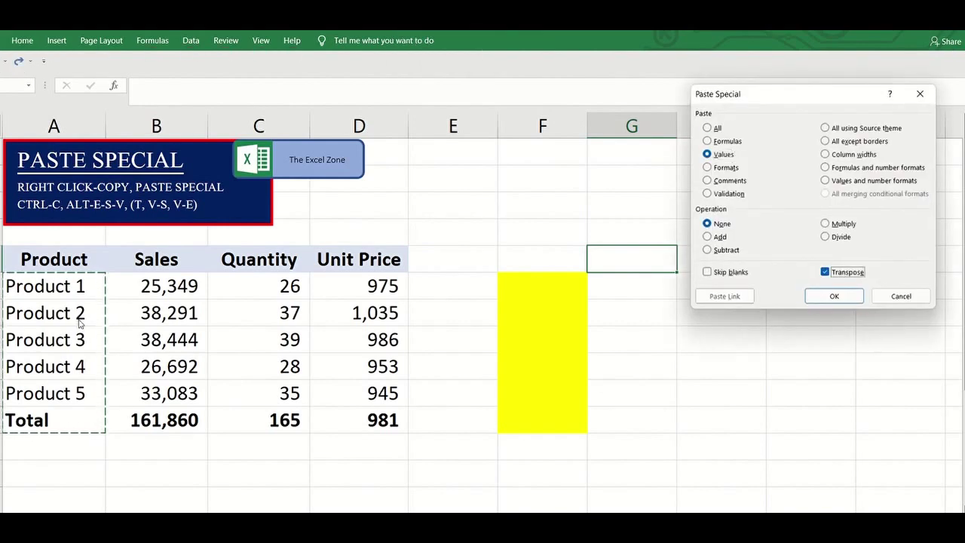
key("Return")
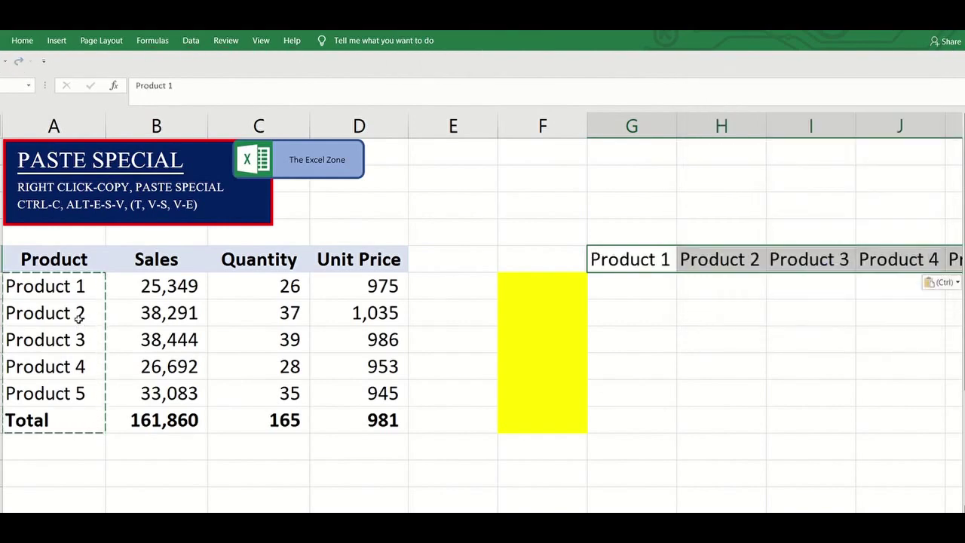
key("Down")
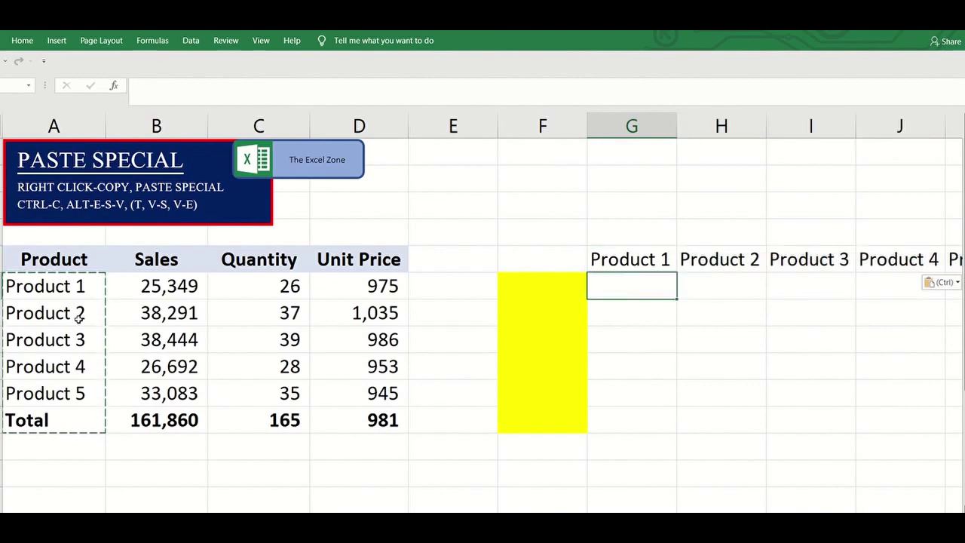